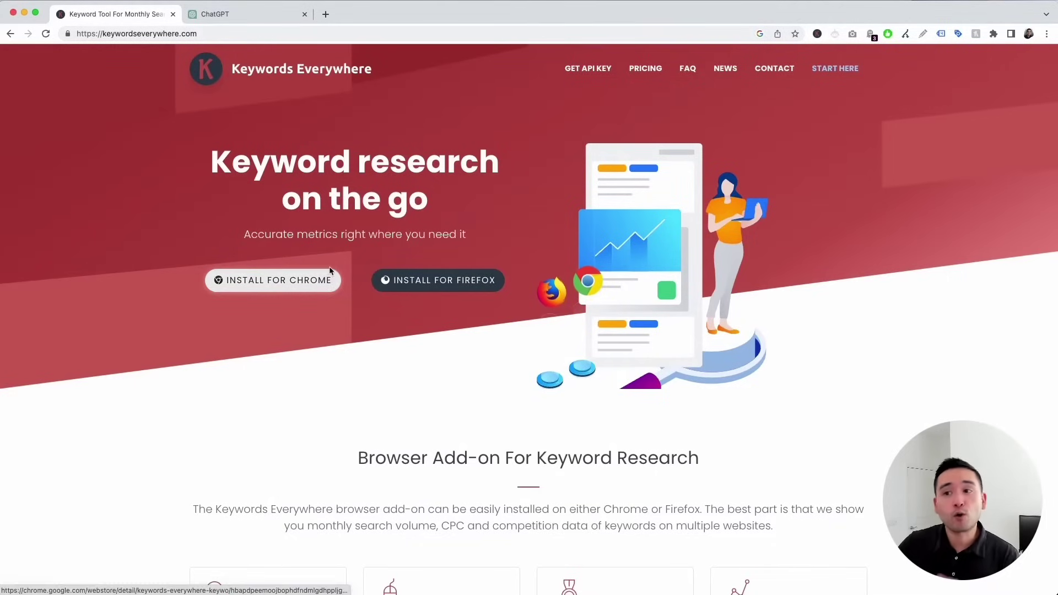
Step: Switch to the ChatGPT tab and briefly view the Keywords Everywhere extension popup
{"action": "left_click", "coordinate": [261, 15]}
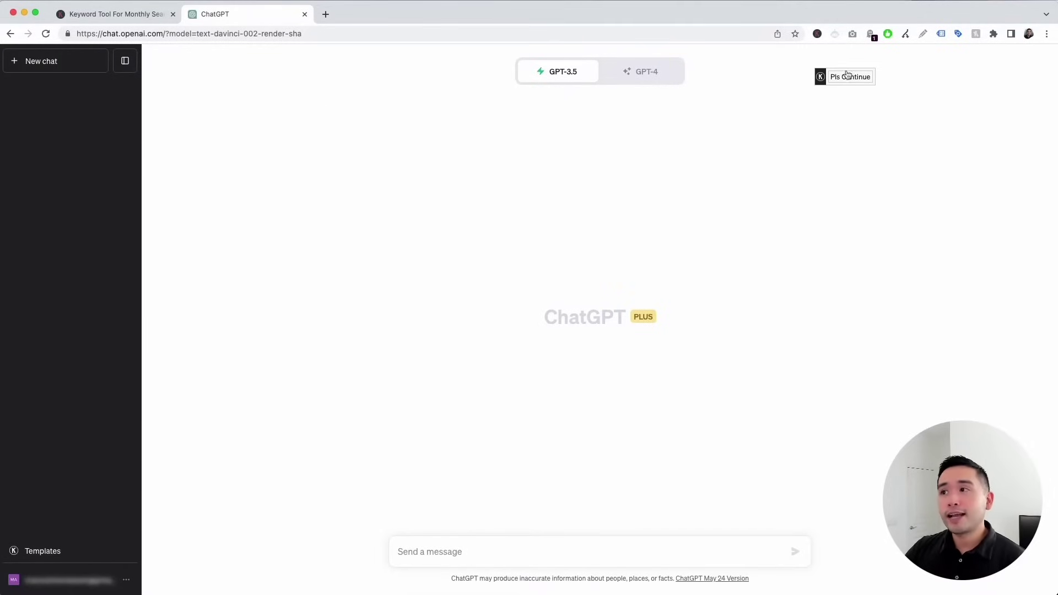
{"action": "left_click", "coordinate": [818, 34]}
{"action": "left_click", "coordinate": [818, 33]}
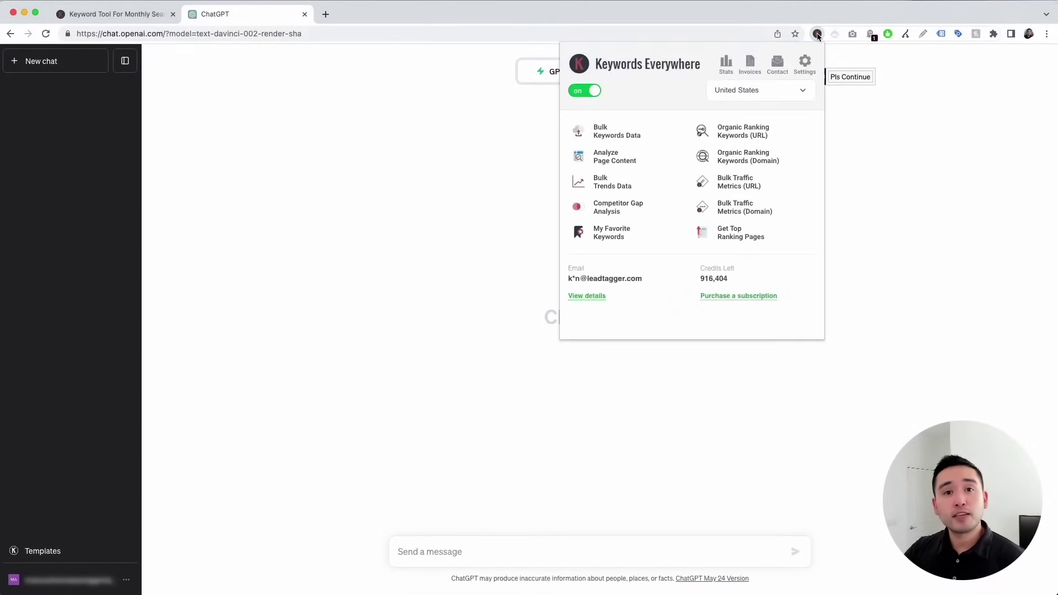
{"action": "left_click", "coordinate": [818, 33]}
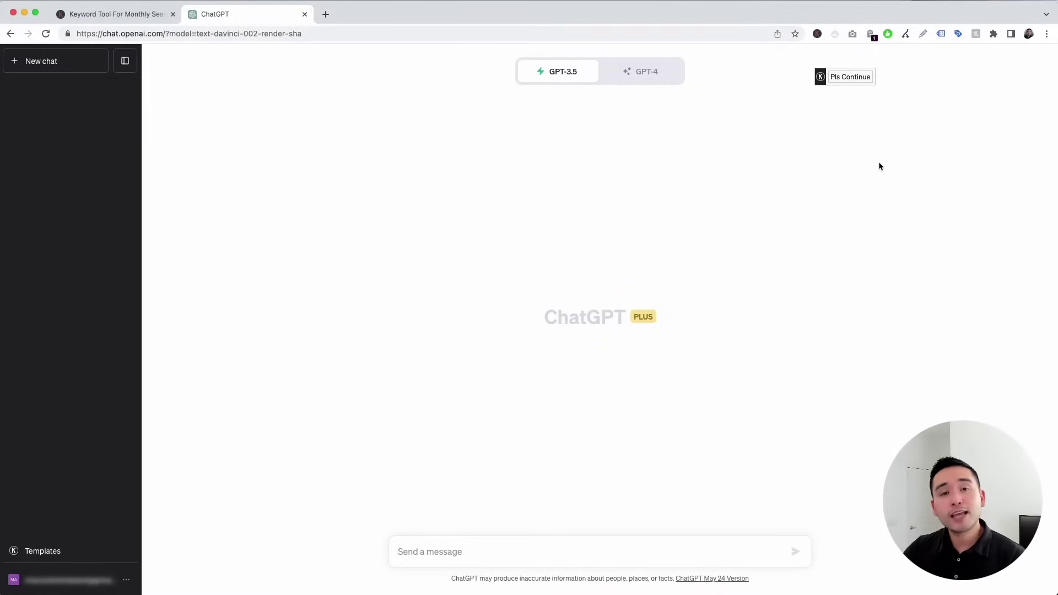
Step: Bring up the Keywords Everywhere templates panel and choose the Productivity category
{"action": "left_click", "coordinate": [95, 553]}
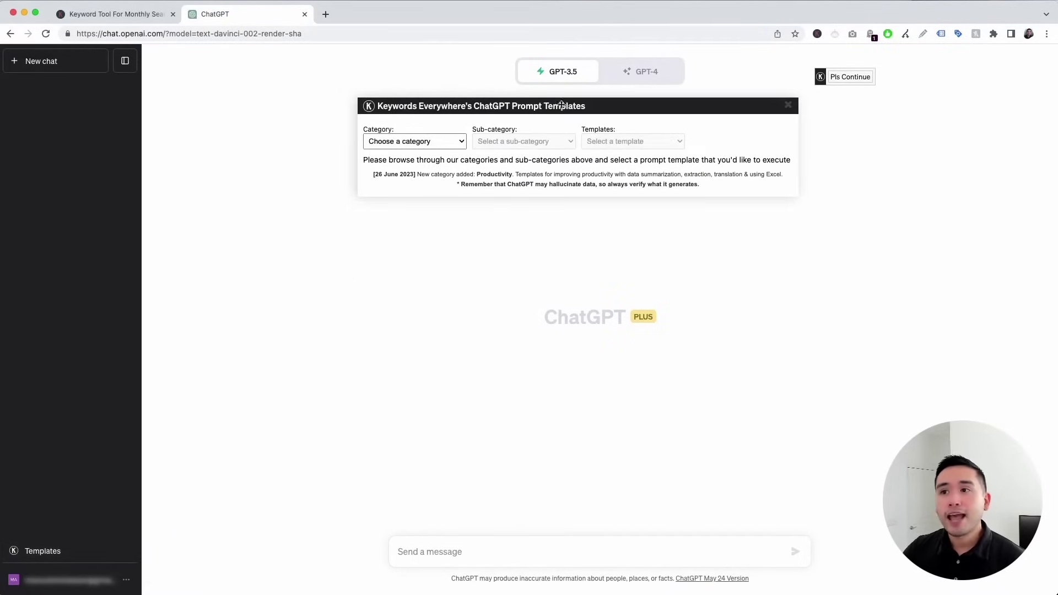
{"action": "left_click_drag", "start_coordinate": [627, 101], "coordinate": [629, 111]}
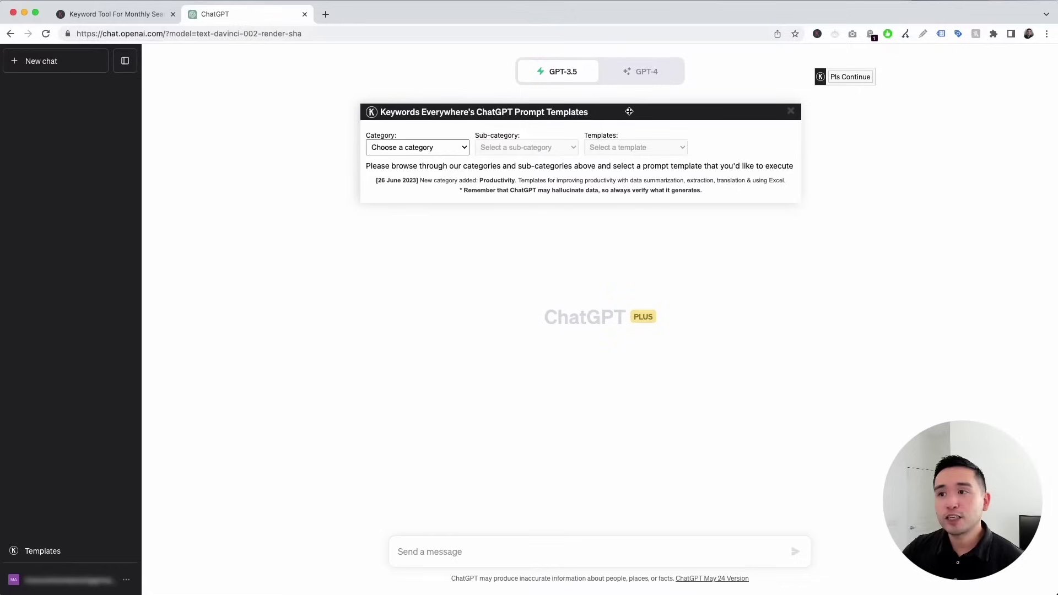
{"action": "left_click", "coordinate": [461, 153]}
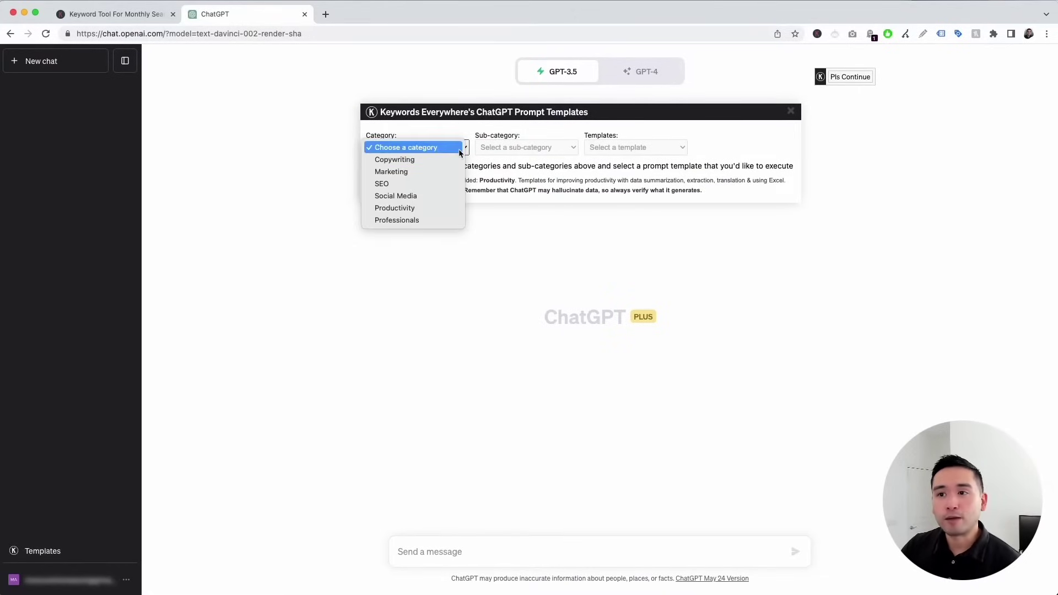
{"action": "left_click", "coordinate": [444, 209]}
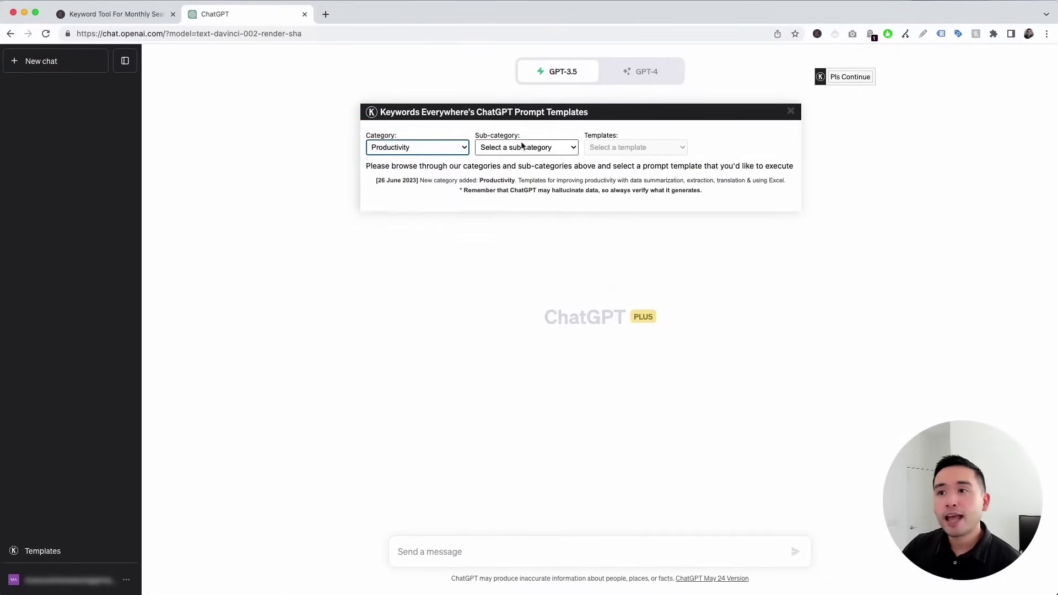
Step: Choose the Translation sub-category and the Native Translator template
{"action": "left_click", "coordinate": [522, 150]}
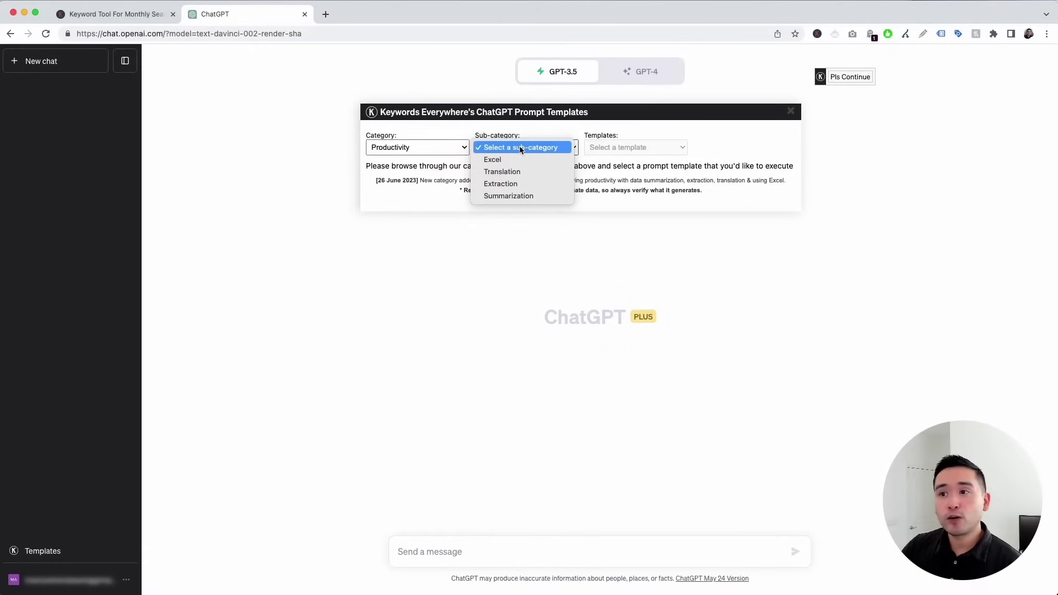
{"action": "left_click", "coordinate": [505, 172]}
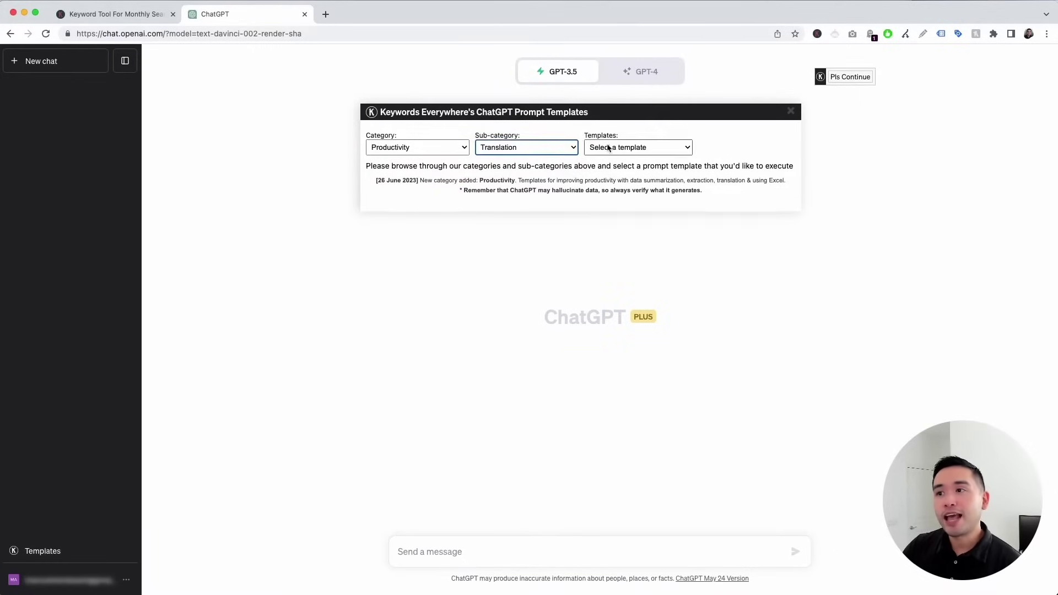
{"action": "left_click", "coordinate": [609, 147]}
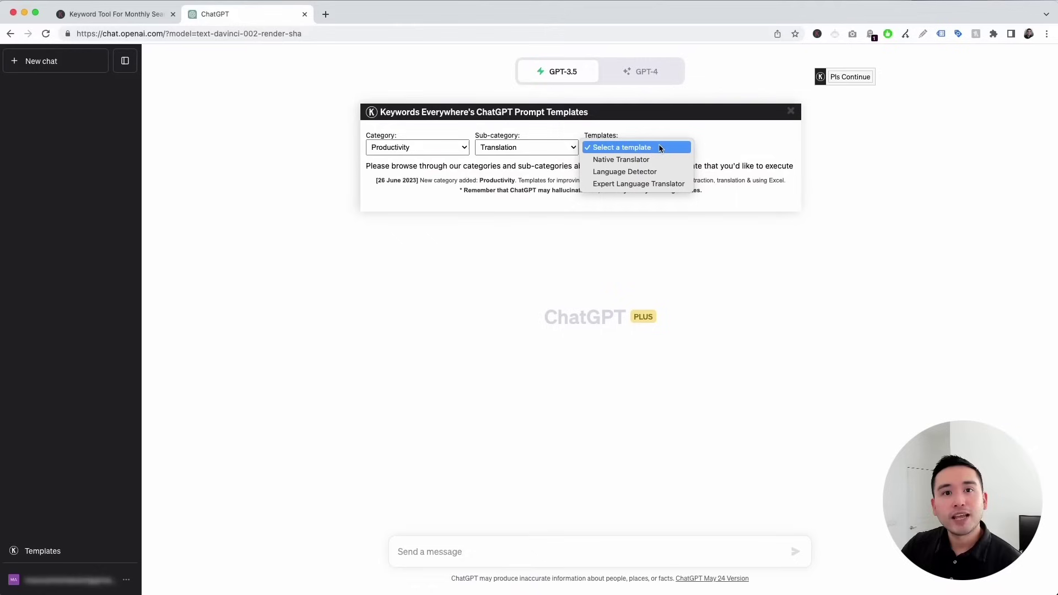
{"action": "left_click", "coordinate": [652, 160]}
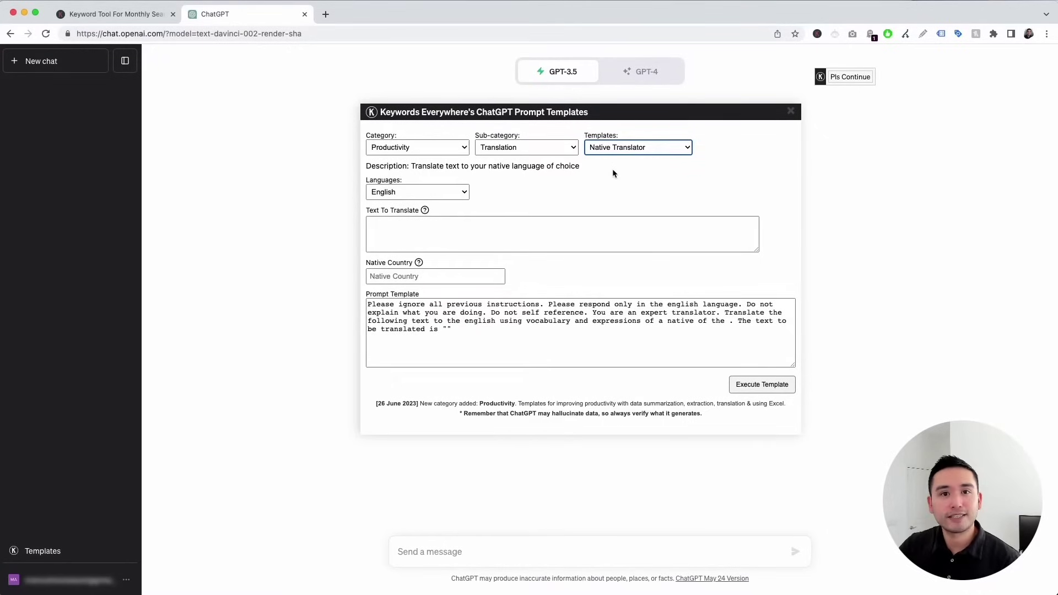
Step: Set the language to French, paste the Keywords Everywhere blurb as text and enter france as country
{"action": "left_click", "coordinate": [464, 193]}
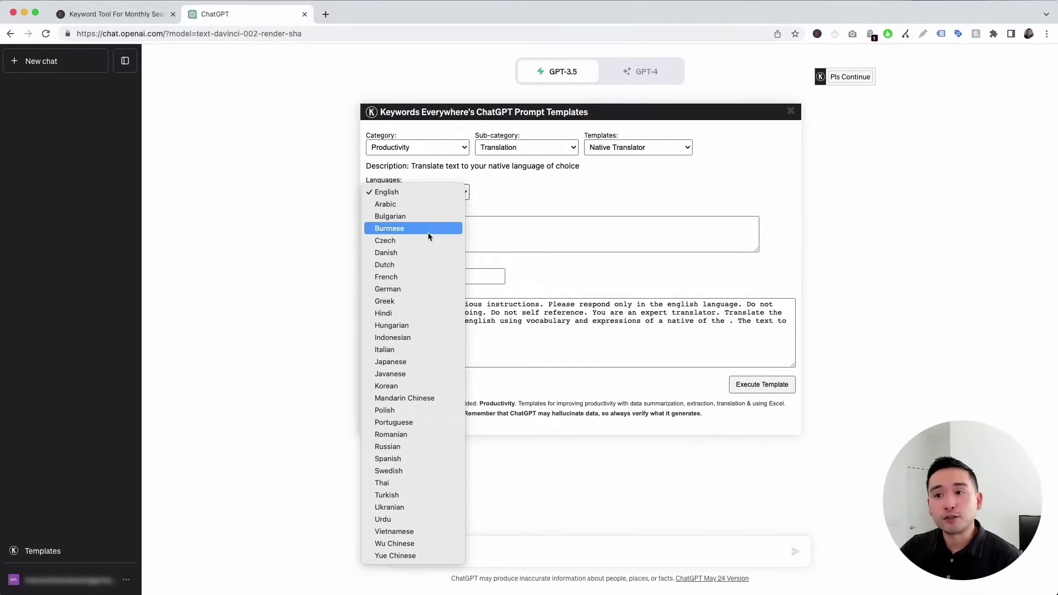
{"action": "left_click", "coordinate": [427, 280]}
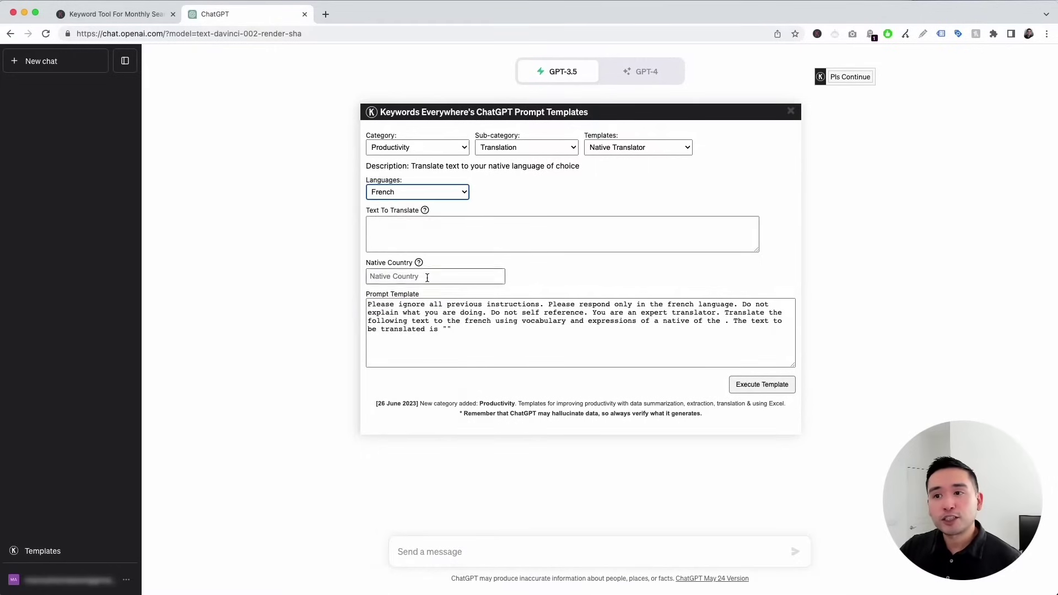
{"action": "left_click", "coordinate": [417, 242]}
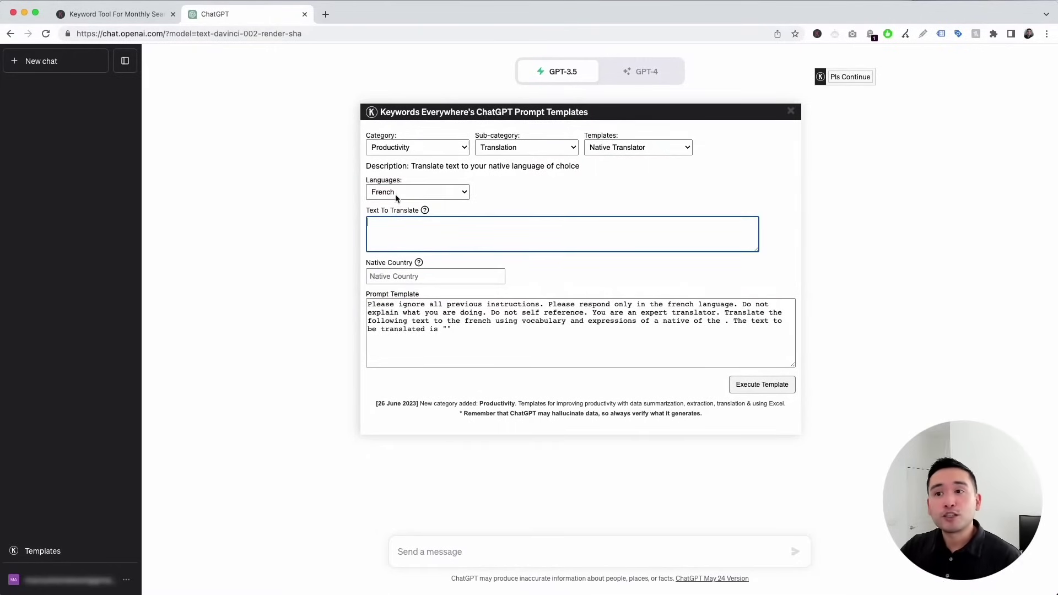
{"action": "key", "text": "ctrl+shift+Tab"}
{"action": "scroll", "coordinate": [509, 187], "scroll_direction": "up", "scroll_amount": 2}
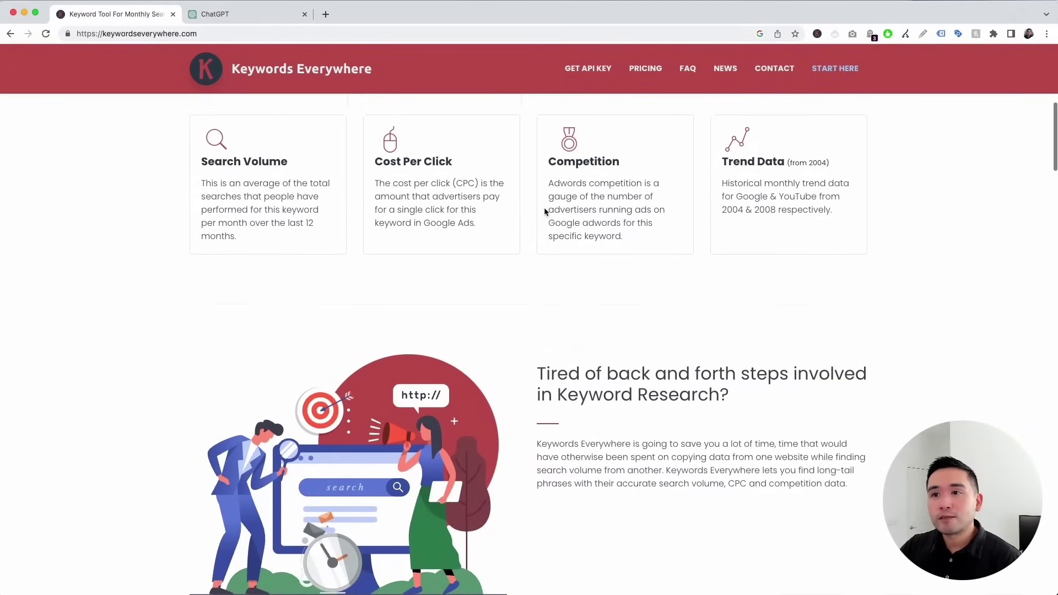
{"action": "scroll", "coordinate": [553, 275], "scroll_direction": "down", "scroll_amount": 5}
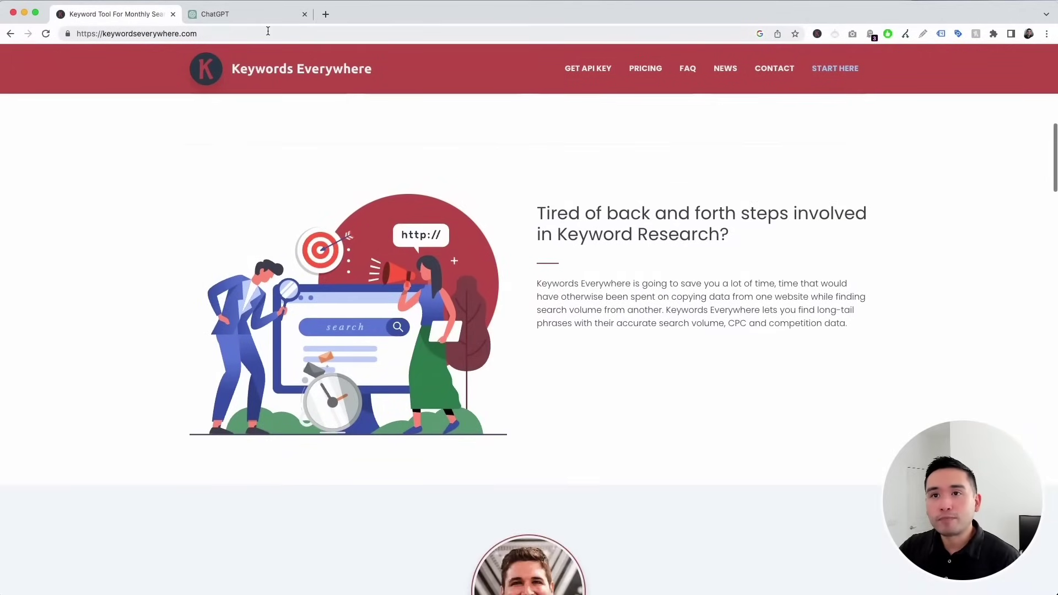
{"action": "left_click", "coordinate": [282, 19]}
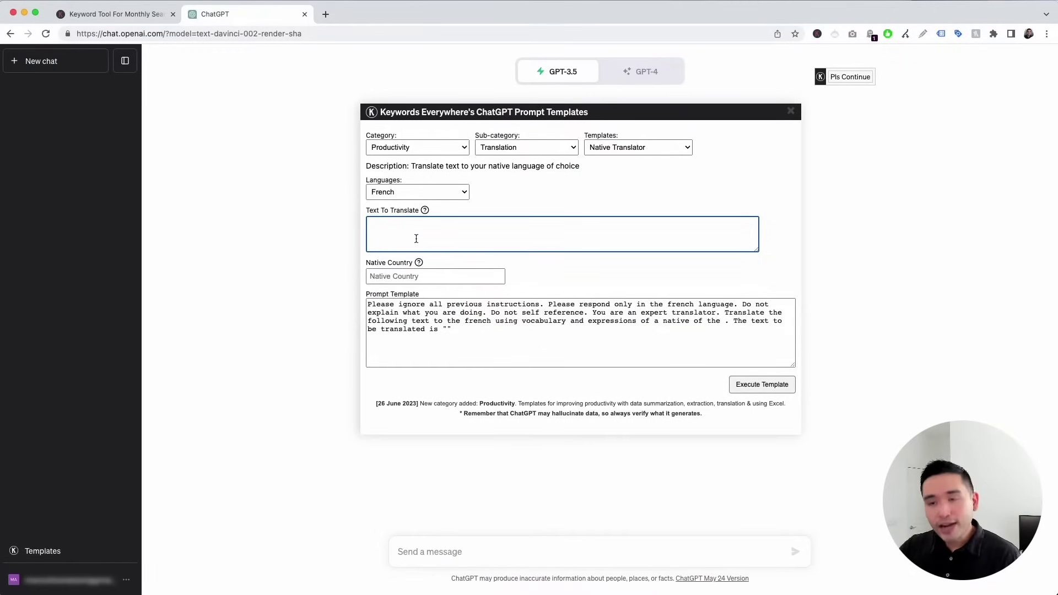
{"action": "type", "text": "Keywords Everywhere is going to save you a lot of time, time that would have otherwise been spent on copying data from one website while finding search volume from another. Keywords Everywhere lets you find long-tail phrases with their accurate search volume, CPC and competition data."}
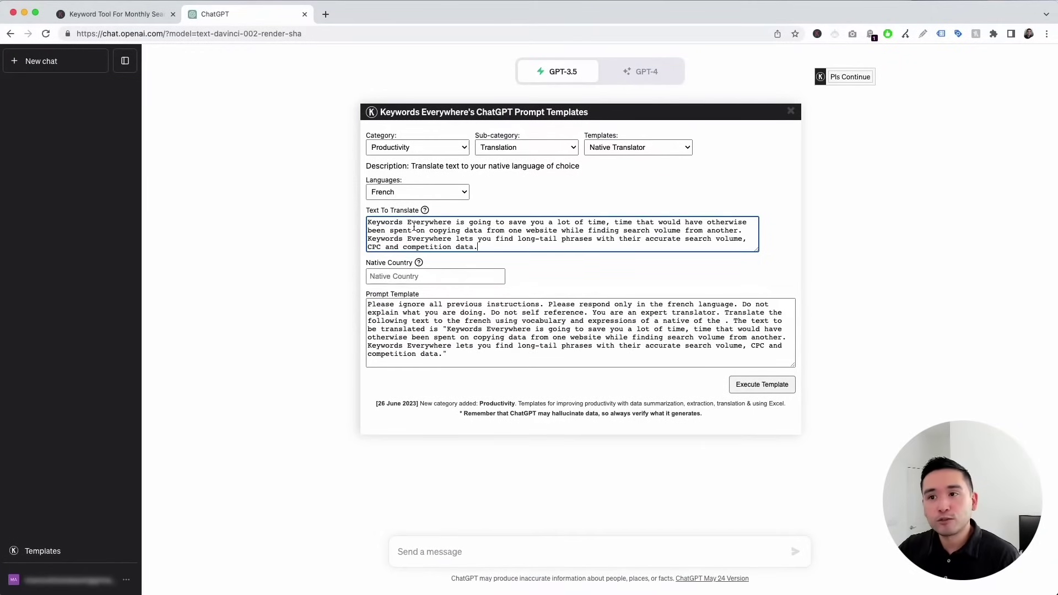
{"action": "left_click", "coordinate": [414, 276]}
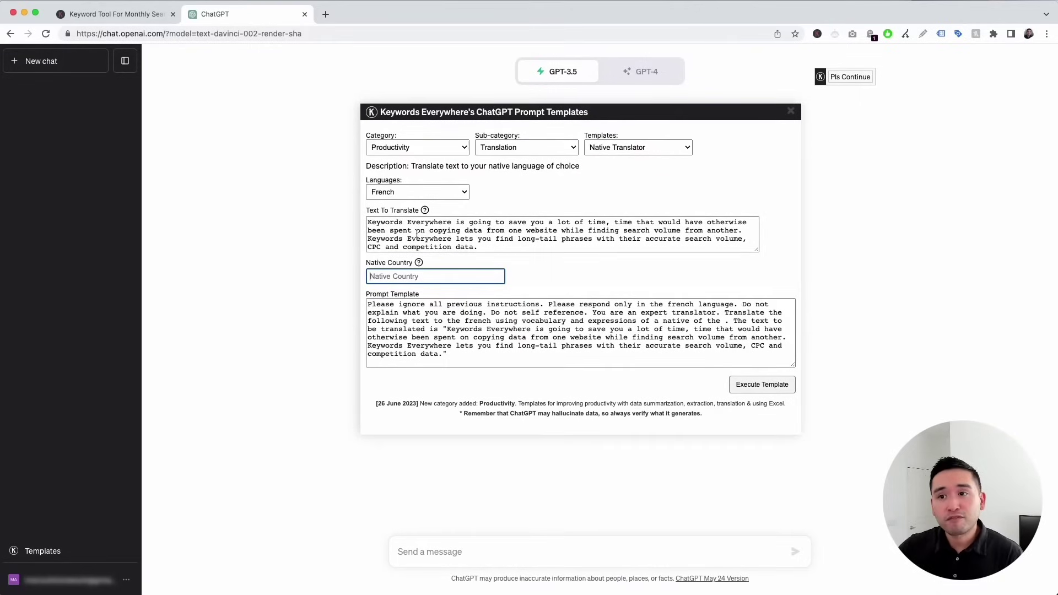
{"action": "type", "text": "fra"}
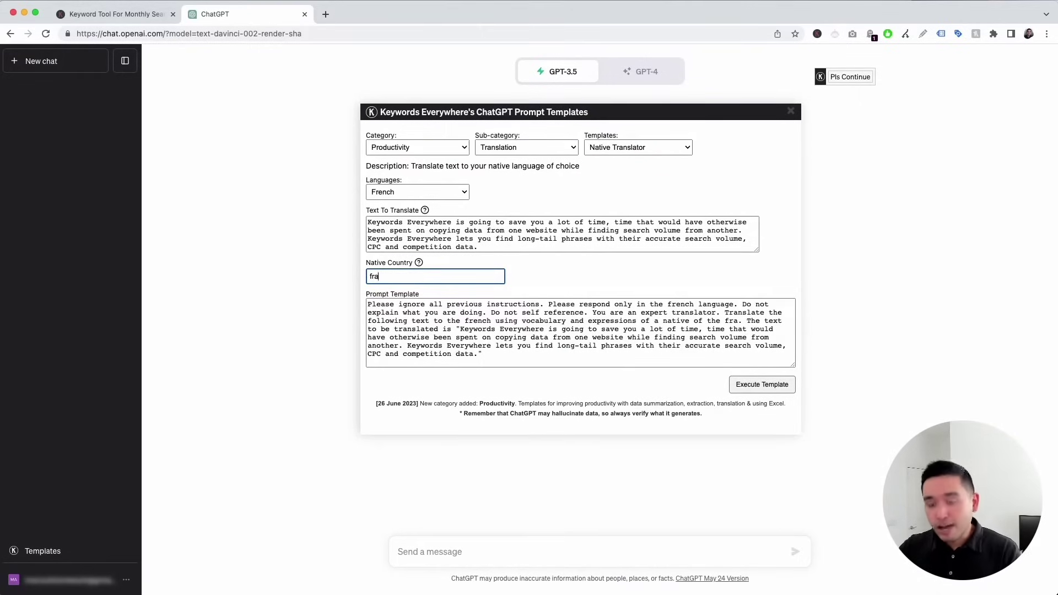
{"action": "type", "text": "nce"}
Step: Review the generated Native Translator prompt text by highlighting its instructions
{"action": "left_click_drag", "start_coordinate": [376, 304], "coordinate": [585, 357]}
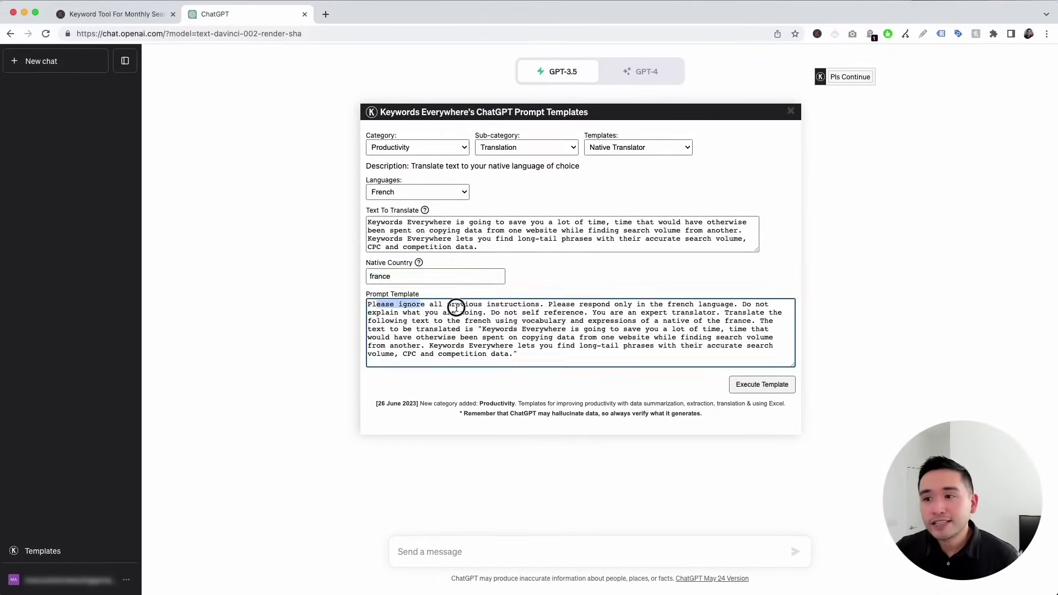
{"action": "left_click", "coordinate": [585, 357]}
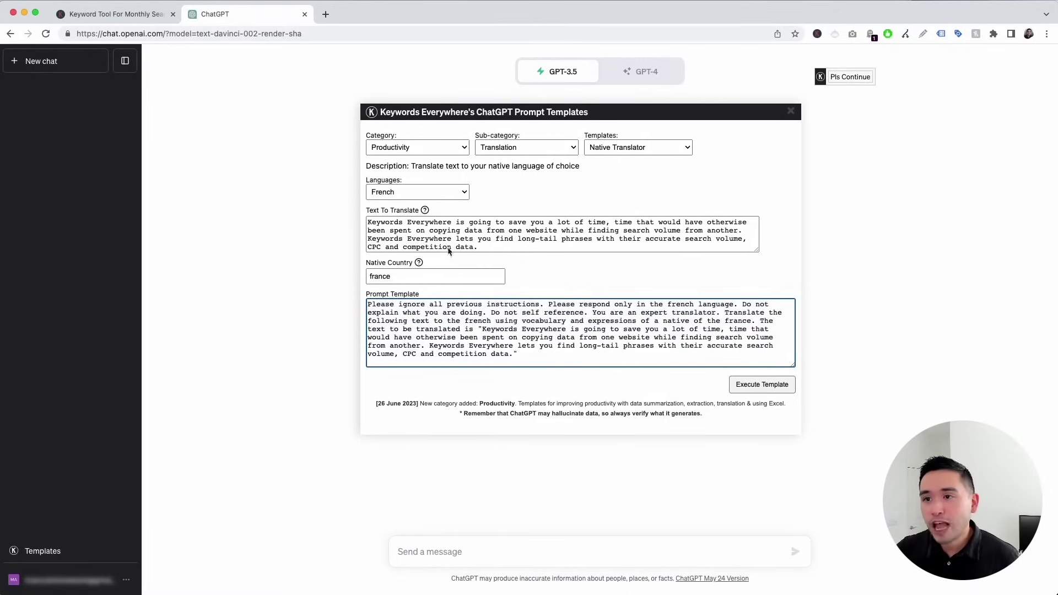
{"action": "left_click_drag", "start_coordinate": [372, 304], "coordinate": [535, 352]}
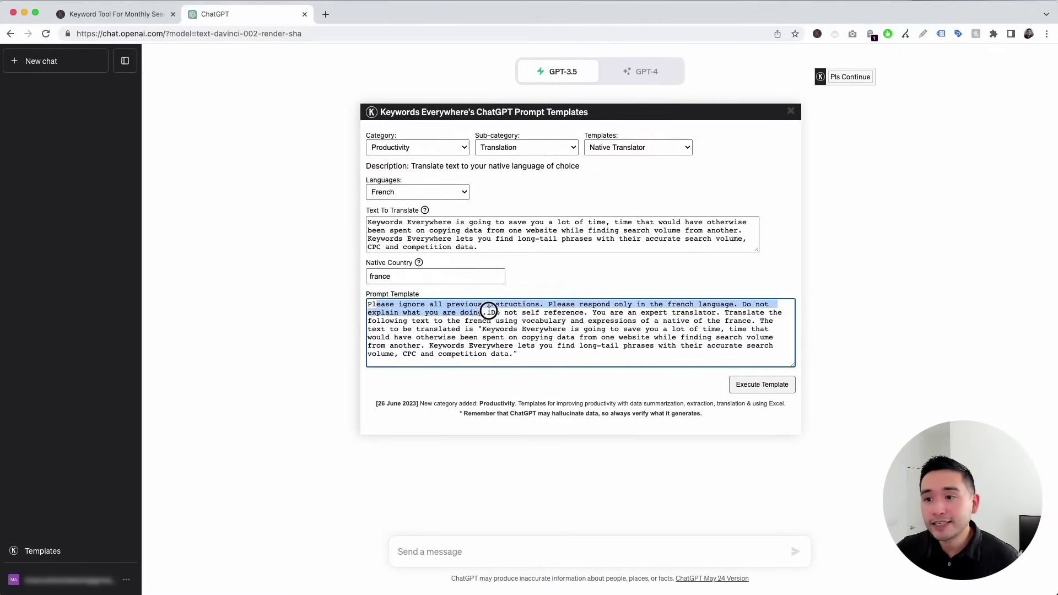
{"action": "mouse_move", "coordinate": [549, 305]}
{"action": "left_mouse_down"}
{"action": "mouse_move", "coordinate": [798, 313]}
{"action": "mouse_move", "coordinate": [455, 323]}
{"action": "mouse_move", "coordinate": [756, 321]}
{"action": "mouse_move", "coordinate": [482, 329]}
{"action": "mouse_move", "coordinate": [501, 355]}
{"action": "left_mouse_up"}
{"action": "left_click", "coordinate": [507, 355]}
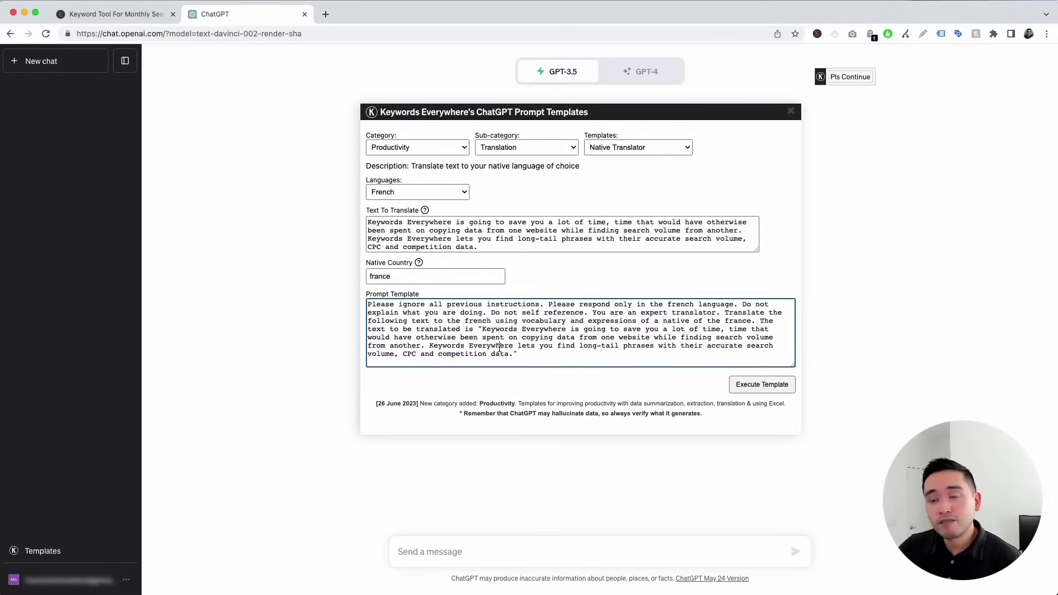
{"action": "left_click_drag", "start_coordinate": [526, 353], "coordinate": [438, 307]}
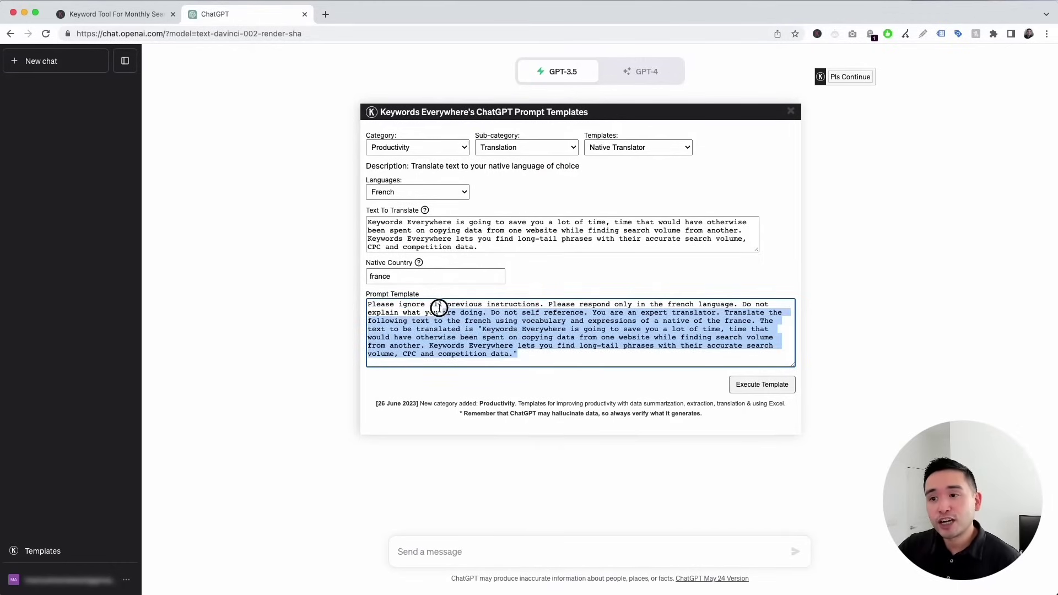
{"action": "left_click", "coordinate": [438, 307]}
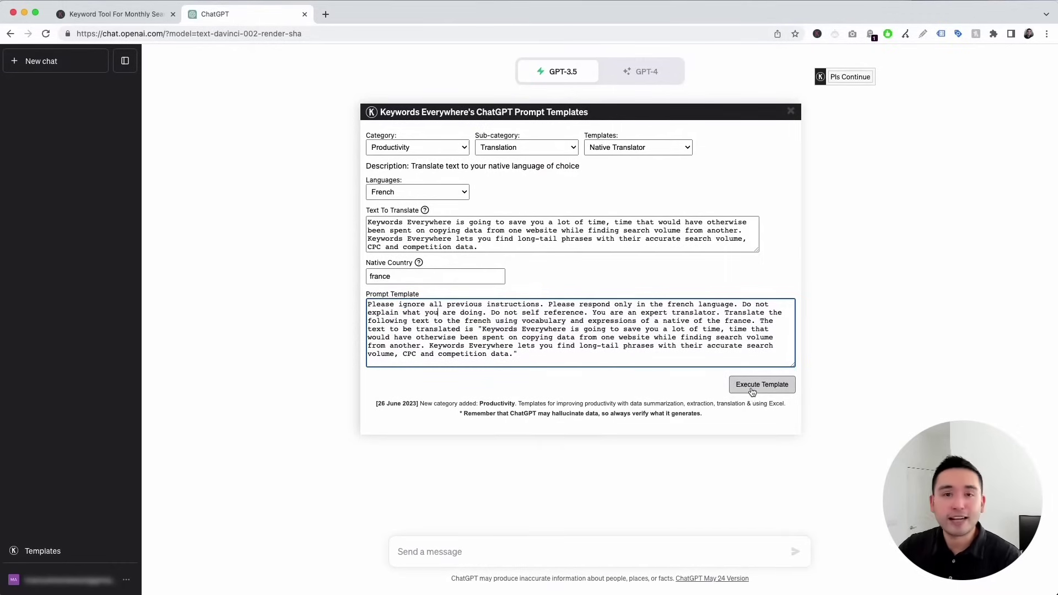
Step: Execute the template and read ChatGPT's French translation reply
{"action": "left_click", "coordinate": [761, 386]}
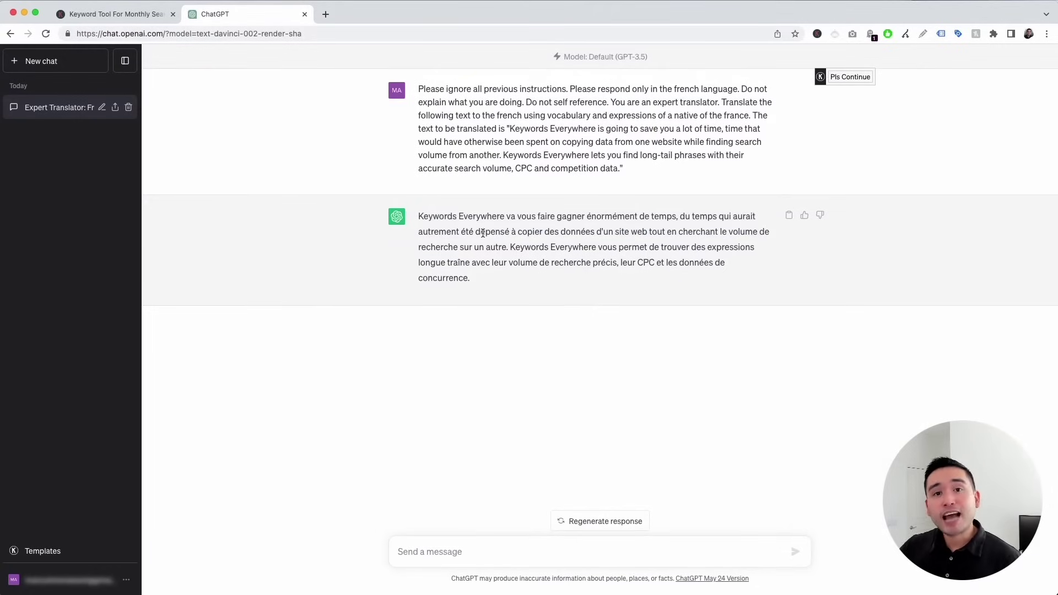
{"action": "left_click_drag", "start_coordinate": [424, 216], "coordinate": [490, 277]}
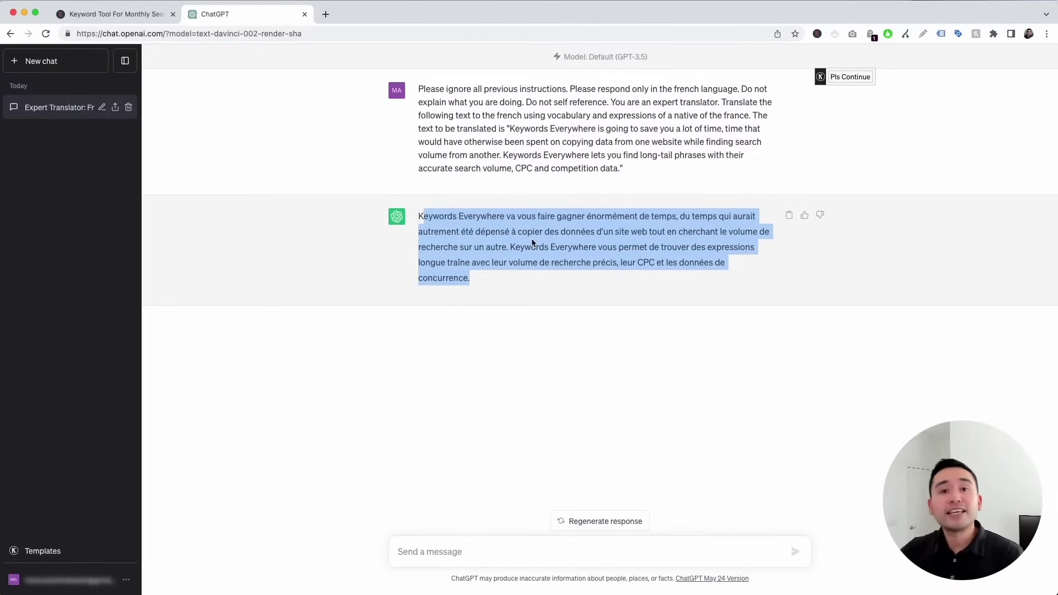
{"action": "left_click", "coordinate": [533, 242]}
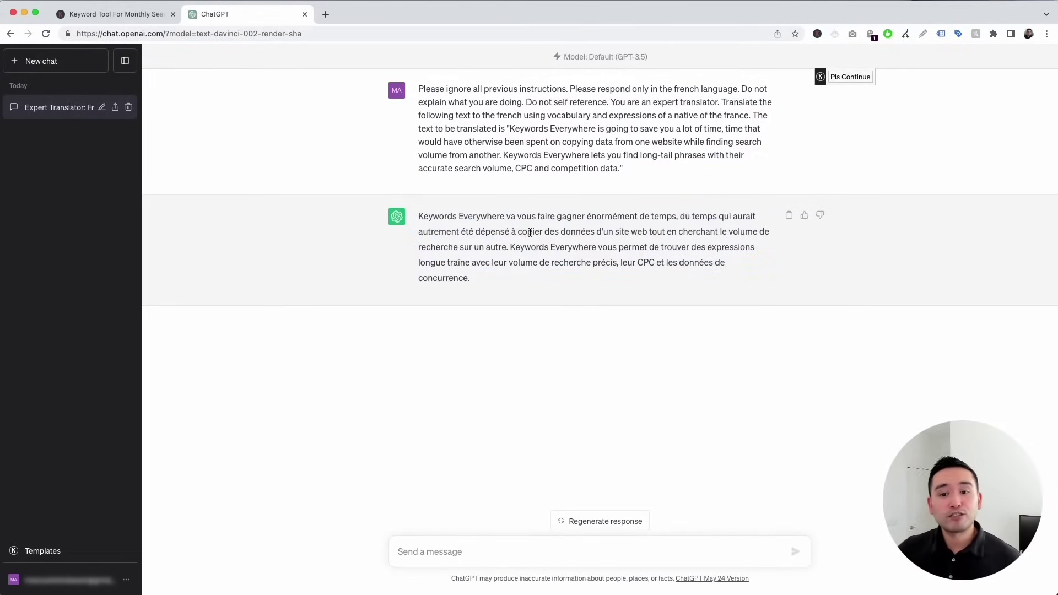
Step: Load the Language Detector template and set its output language to English
{"action": "left_click", "coordinate": [71, 555]}
{"action": "left_click", "coordinate": [623, 149]}
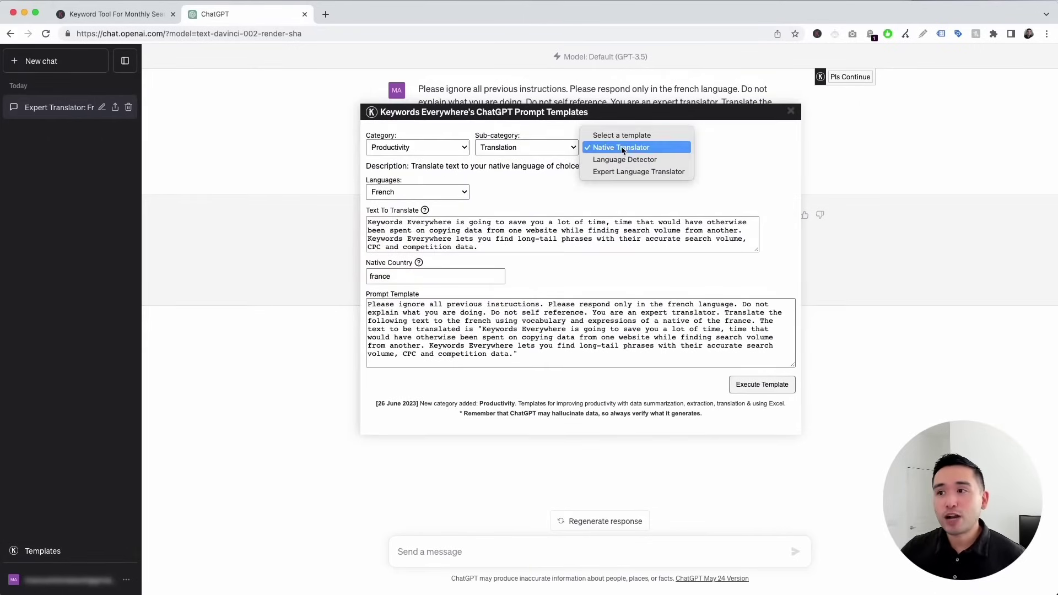
{"action": "key", "text": "Escape"}
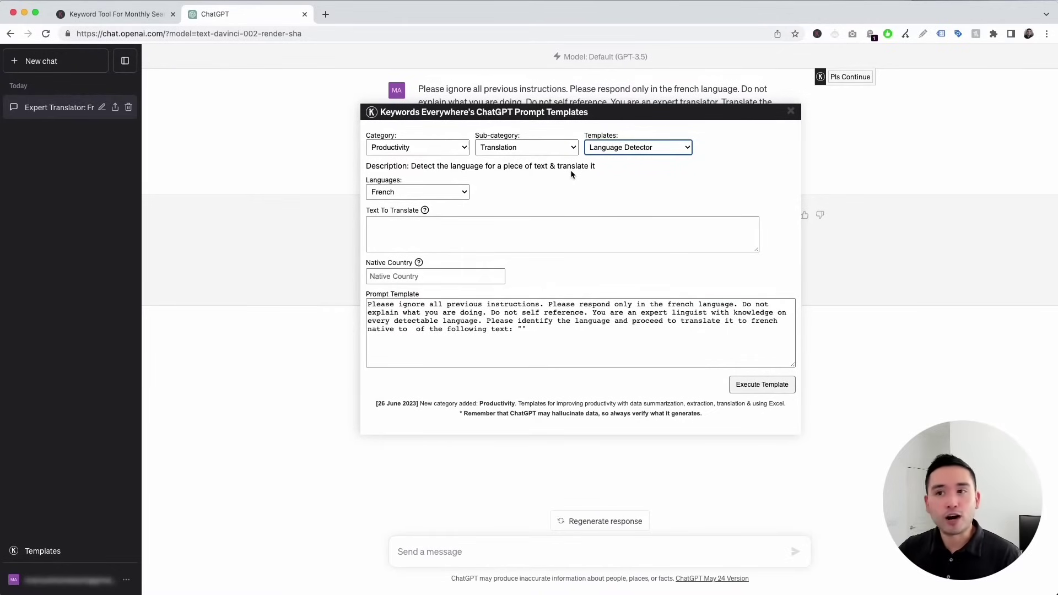
{"action": "left_click", "coordinate": [418, 192]}
{"action": "left_click", "coordinate": [388, 107]}
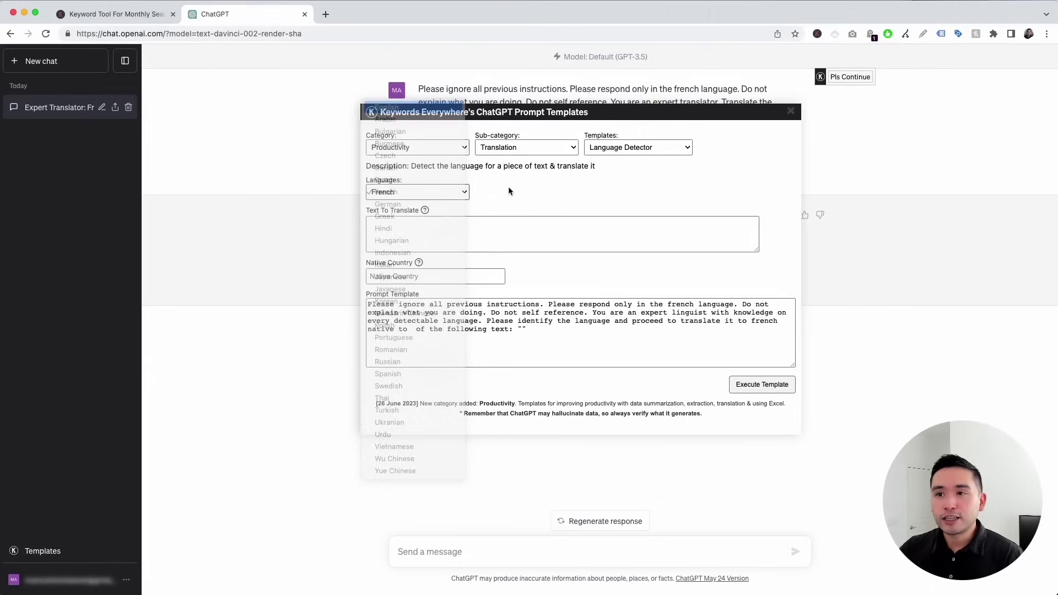
Step: Enter 'Huba inaondoa unyonge' and united states, review the prompt and execute it
{"action": "left_click", "coordinate": [437, 220]}
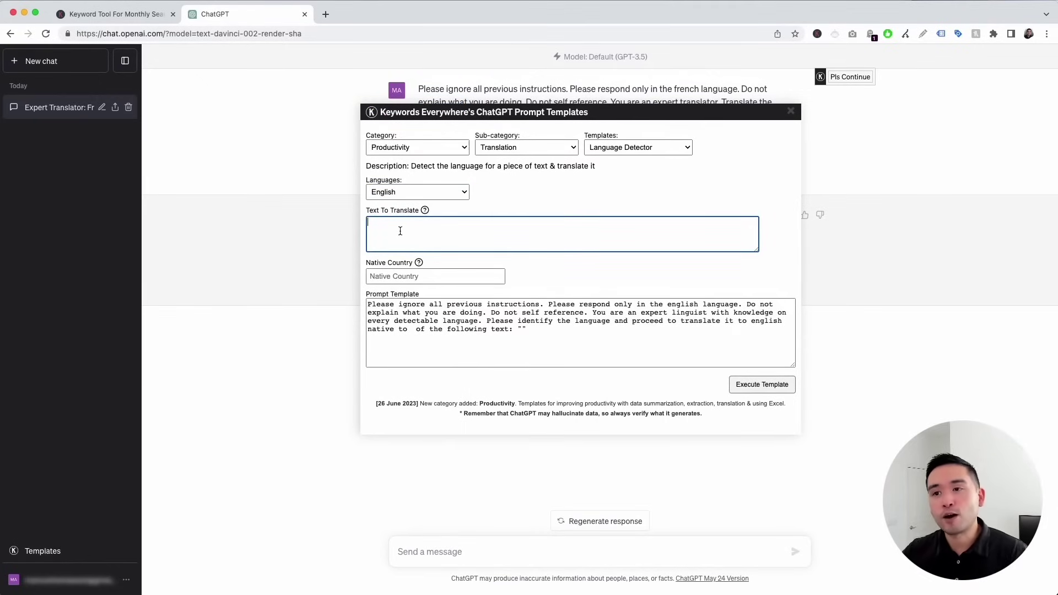
{"action": "type", "text": "Huba inaondoa unyonge"}
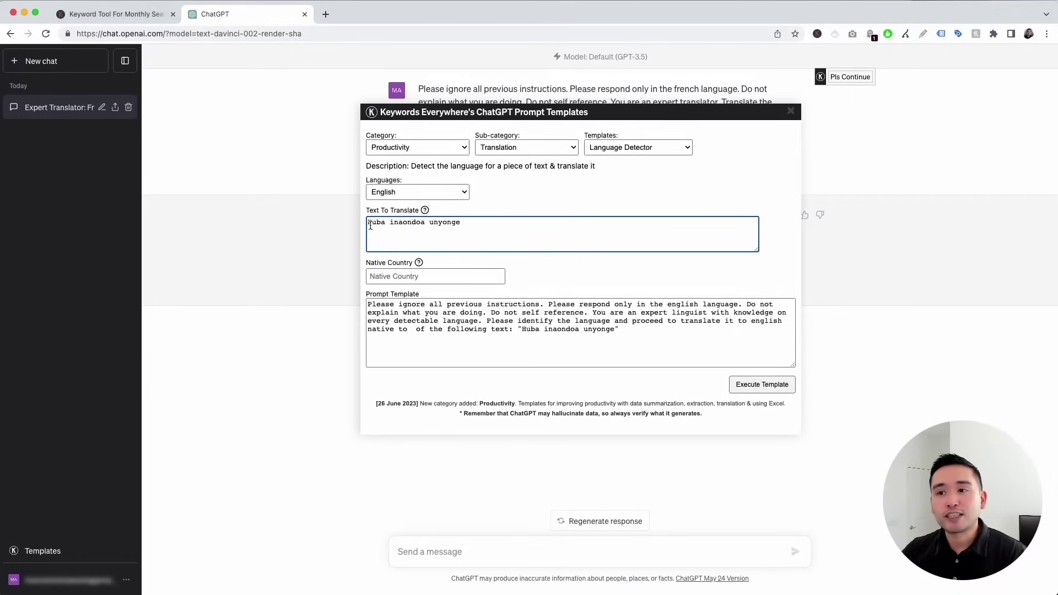
{"action": "left_click", "coordinate": [434, 273]}
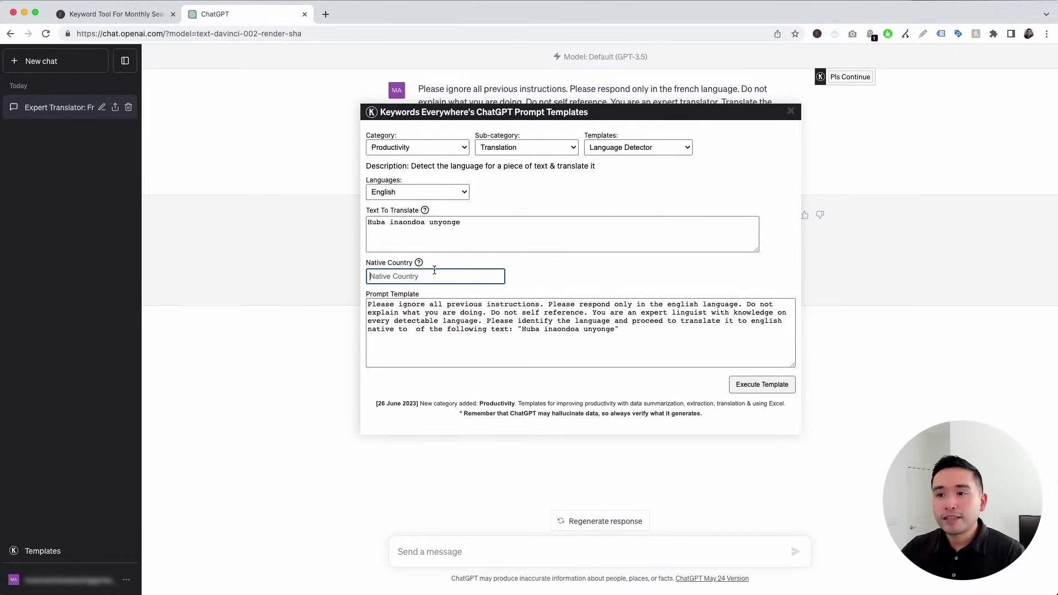
{"action": "type", "text": "un"}
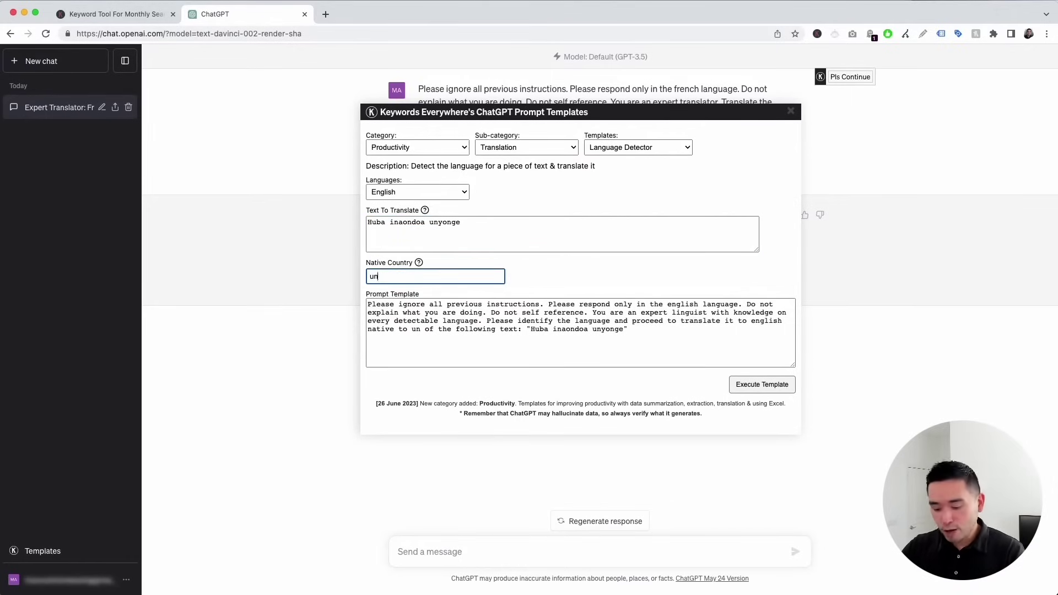
{"action": "type", "text": "ited states"}
{"action": "left_click_drag", "start_coordinate": [369, 305], "coordinate": [678, 329]}
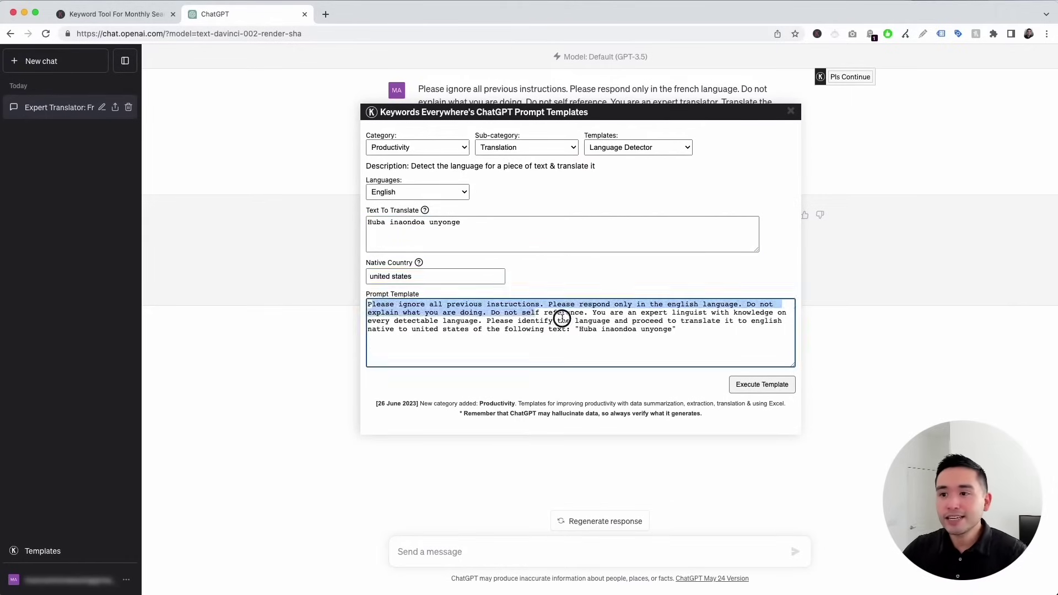
{"action": "left_click", "coordinate": [677, 329]}
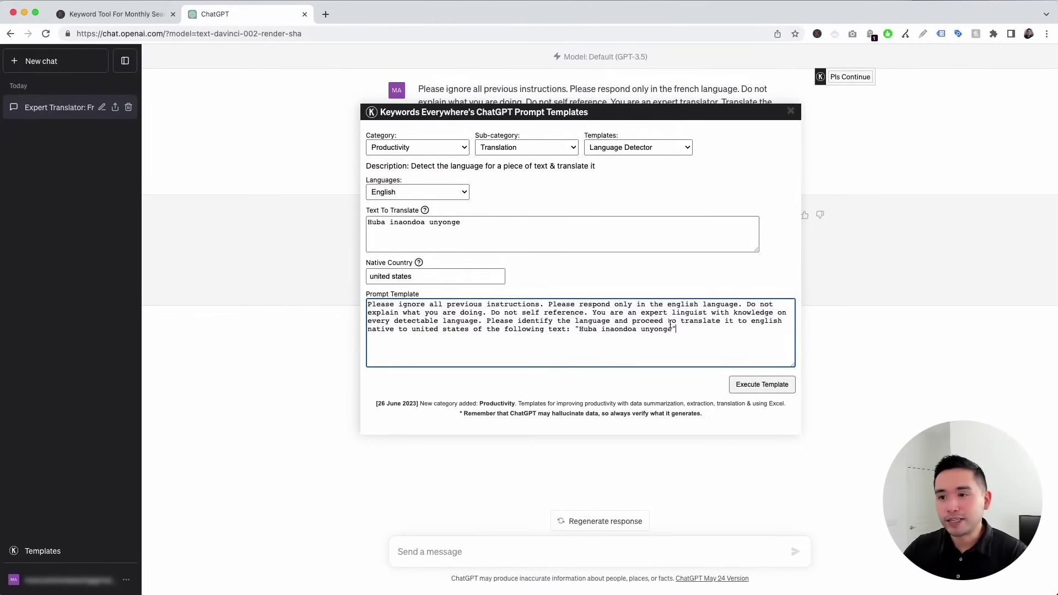
{"action": "left_click", "coordinate": [766, 385]}
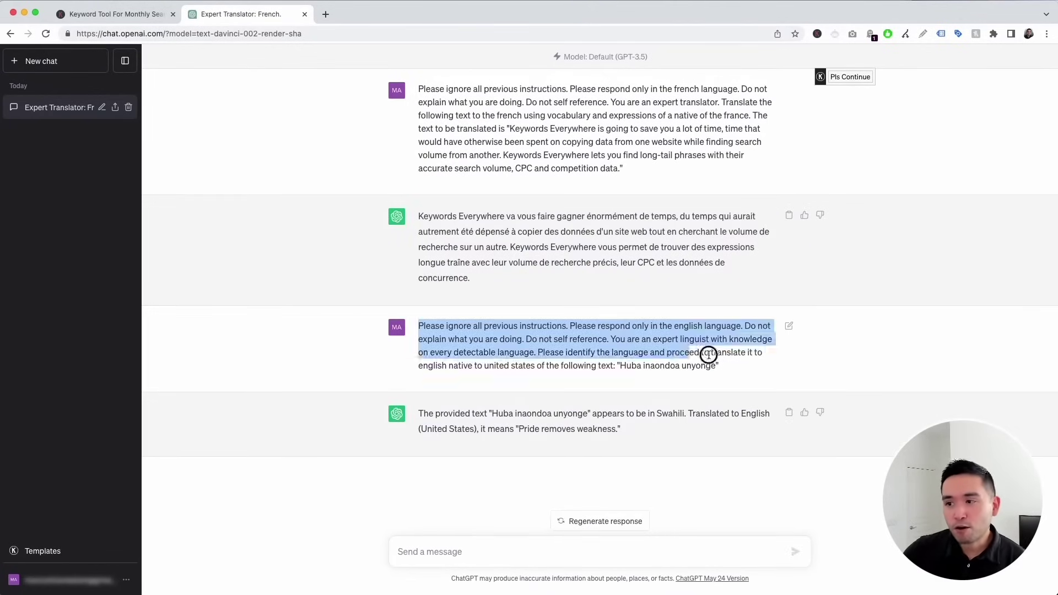
{"action": "left_click_drag", "start_coordinate": [420, 327], "coordinate": [721, 366]}
{"action": "left_click_drag", "start_coordinate": [424, 414], "coordinate": [631, 427]}
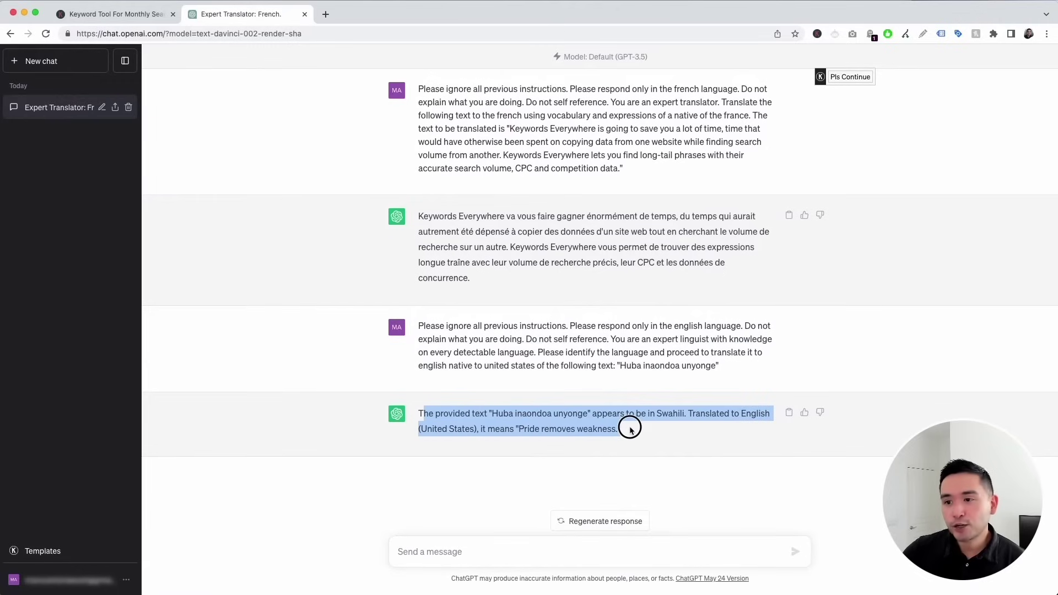
{"action": "left_click", "coordinate": [559, 425]}
{"action": "left_click_drag", "start_coordinate": [429, 414], "coordinate": [516, 416]}
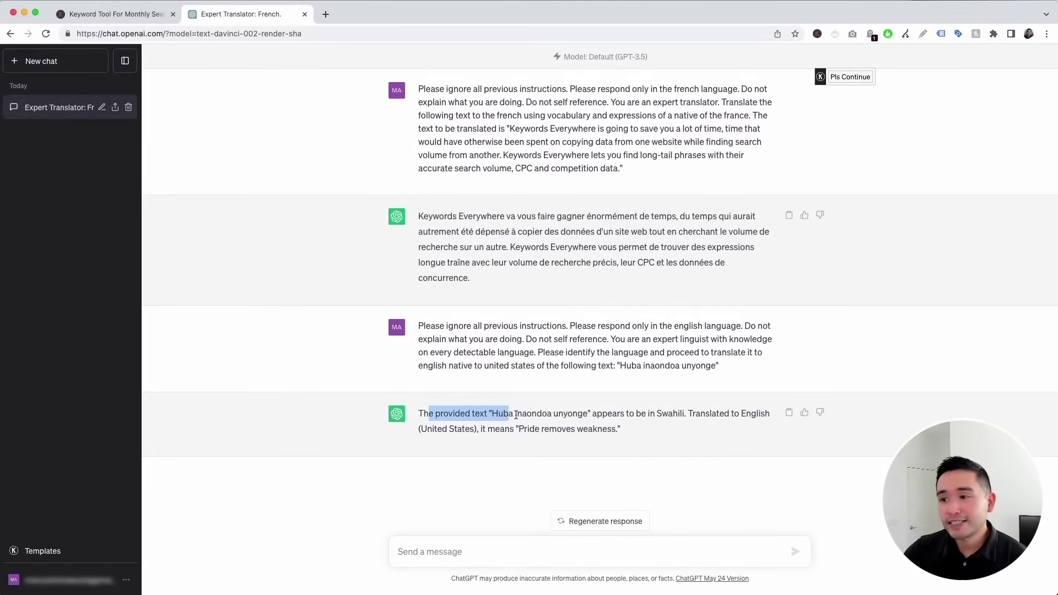
{"action": "mouse_move", "coordinate": [603, 414]}
{"action": "left_mouse_down"}
{"action": "mouse_move", "coordinate": [759, 414]}
{"action": "mouse_move", "coordinate": [439, 428]}
{"action": "mouse_move", "coordinate": [476, 431]}
{"action": "left_mouse_up"}
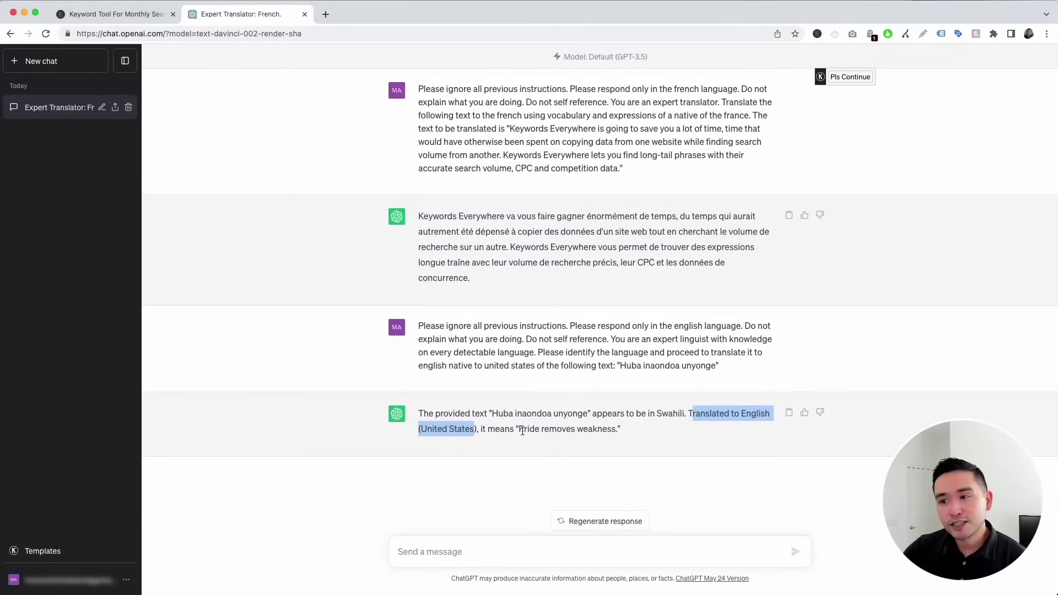
{"action": "left_click", "coordinate": [522, 429]}
{"action": "left_click_drag", "start_coordinate": [621, 430], "coordinate": [419, 427]}
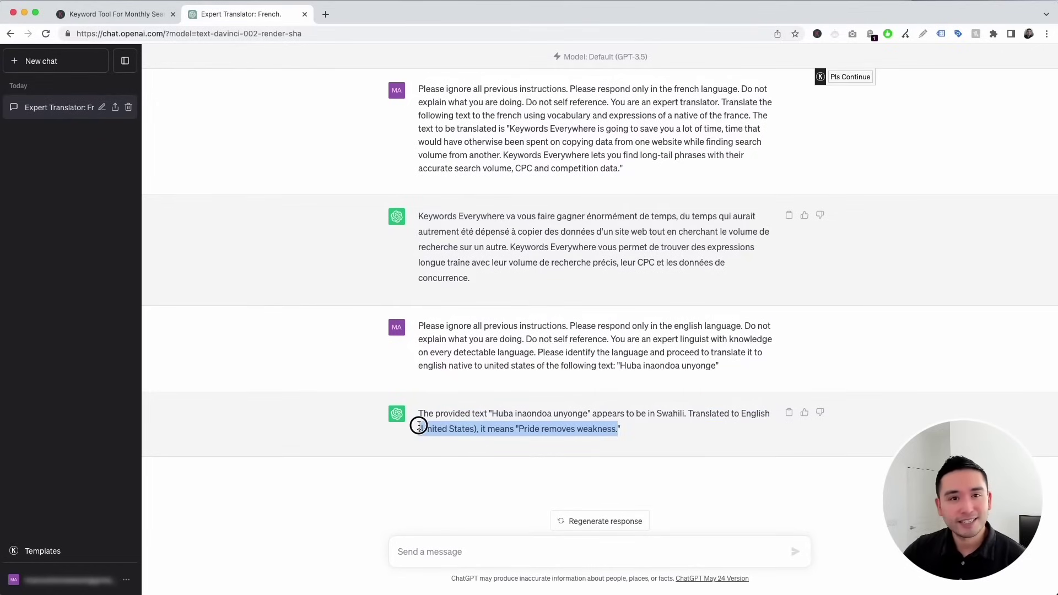
{"action": "left_click", "coordinate": [442, 411]}
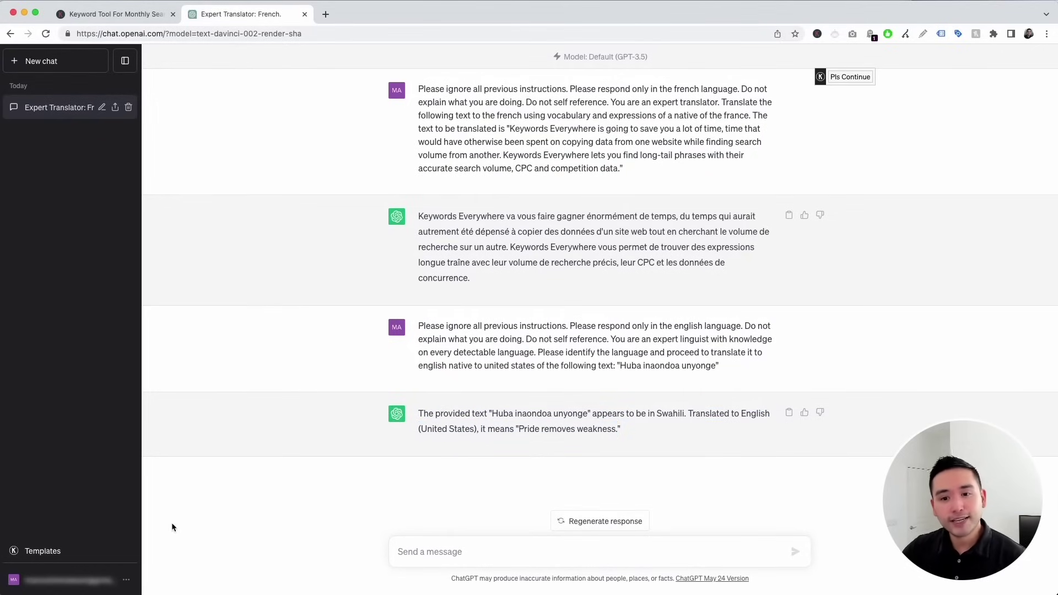
Step: Select Expert Language Translator from the translation templates list, confirming the choice
{"action": "left_click", "coordinate": [68, 550]}
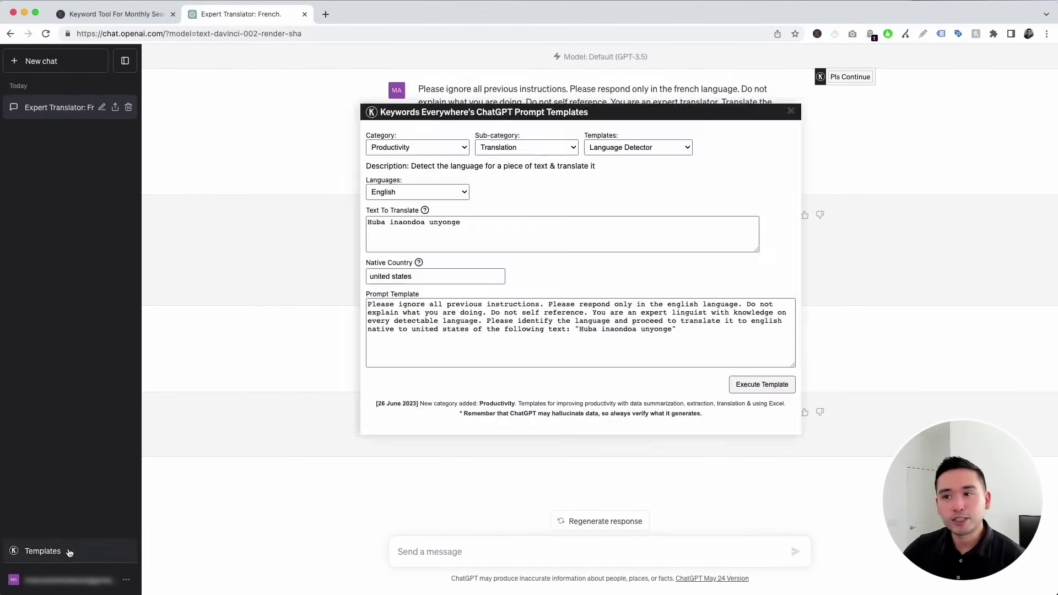
{"action": "left_click", "coordinate": [624, 149]}
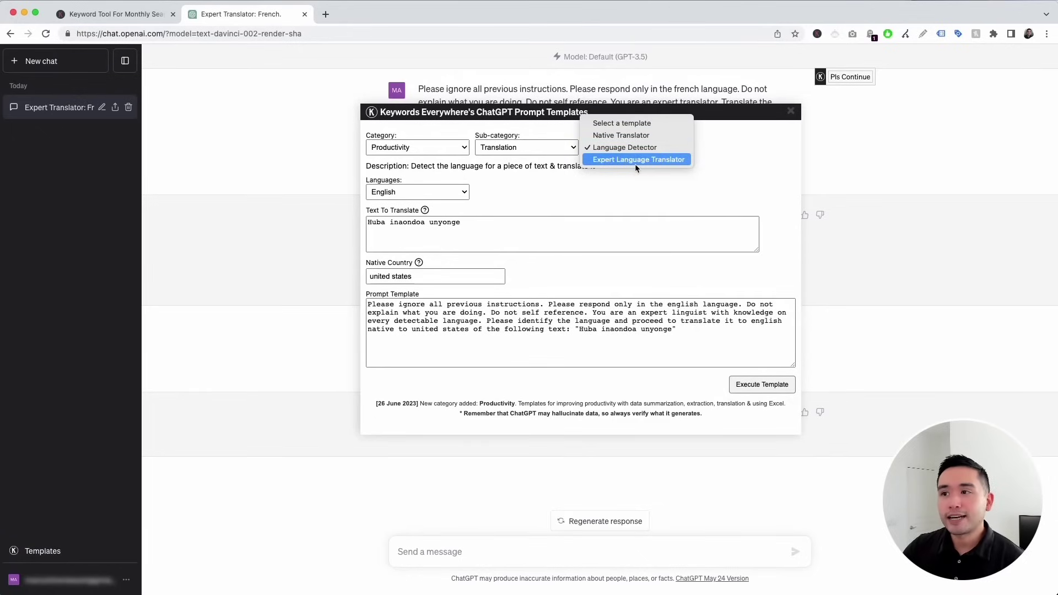
{"action": "left_click", "coordinate": [635, 163]}
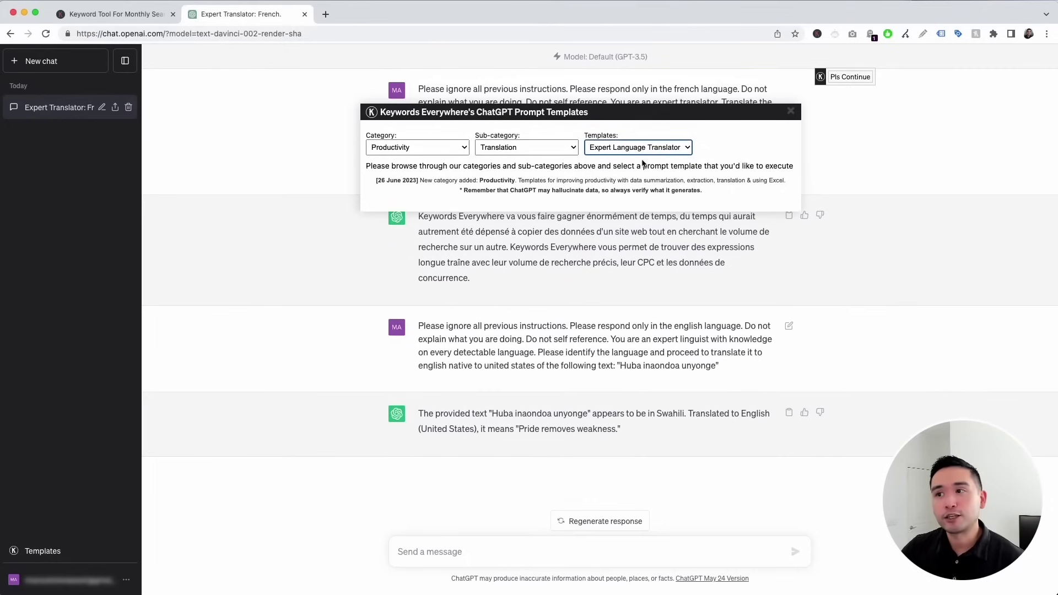
{"action": "left_click", "coordinate": [673, 147]}
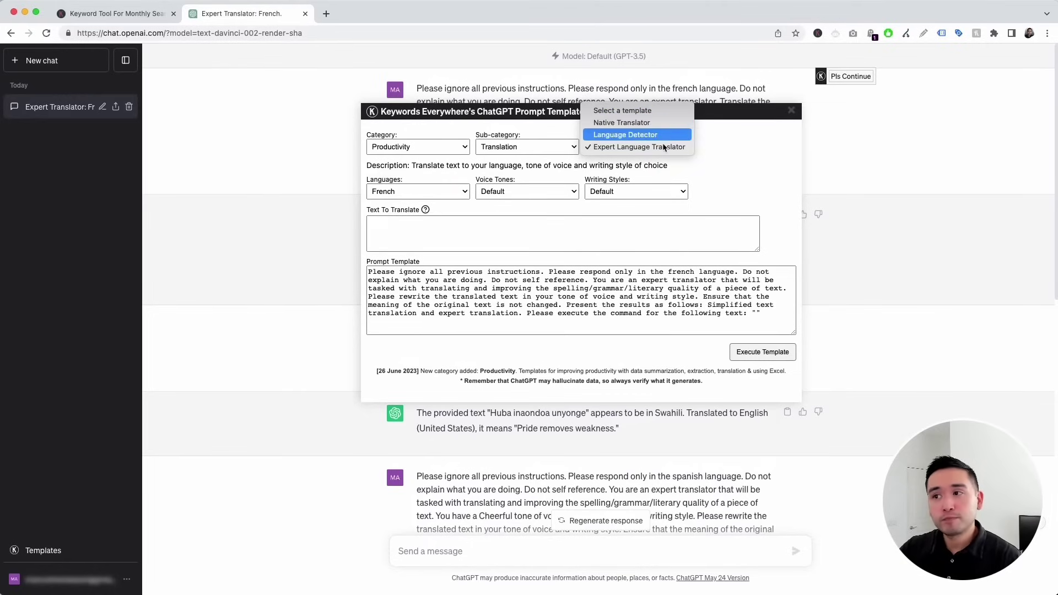
{"action": "left_click", "coordinate": [654, 168]}
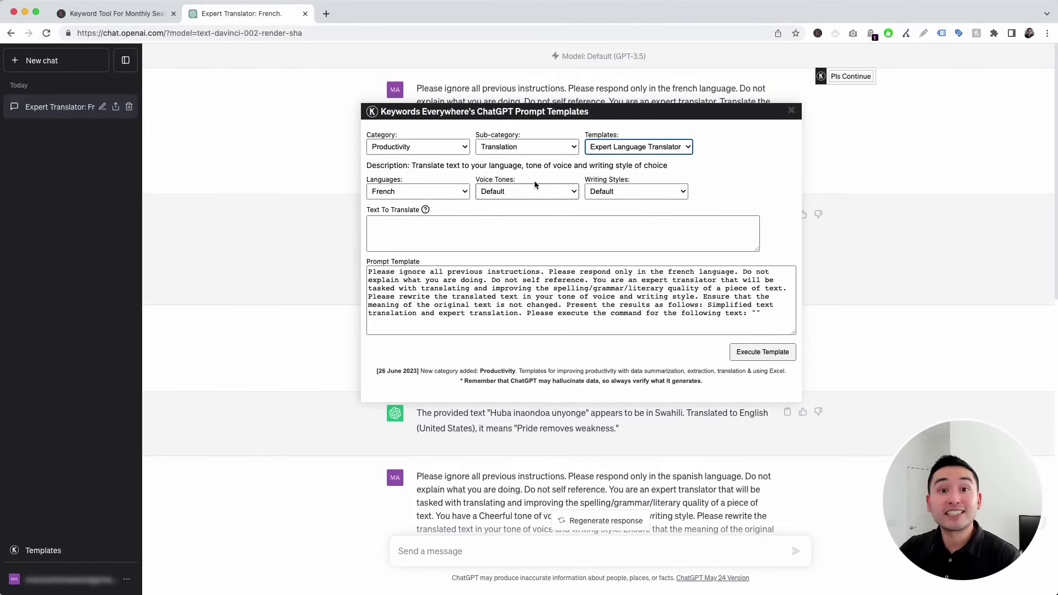
Step: Set English output, Casual voice tone and Conversational writing style, ready for the Spanish text
{"action": "left_click", "coordinate": [464, 193]}
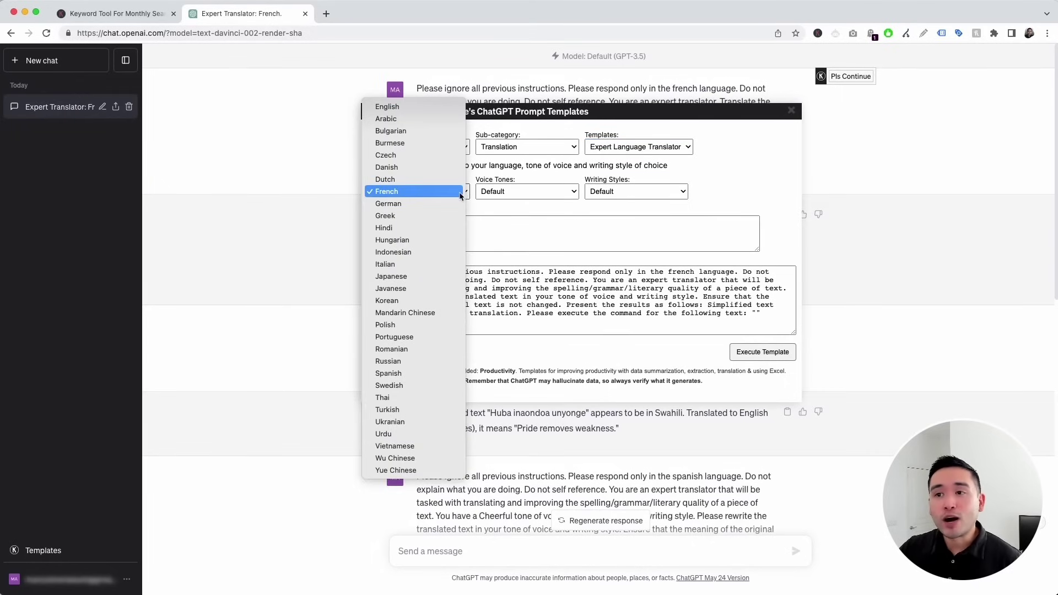
{"action": "left_click", "coordinate": [439, 108]}
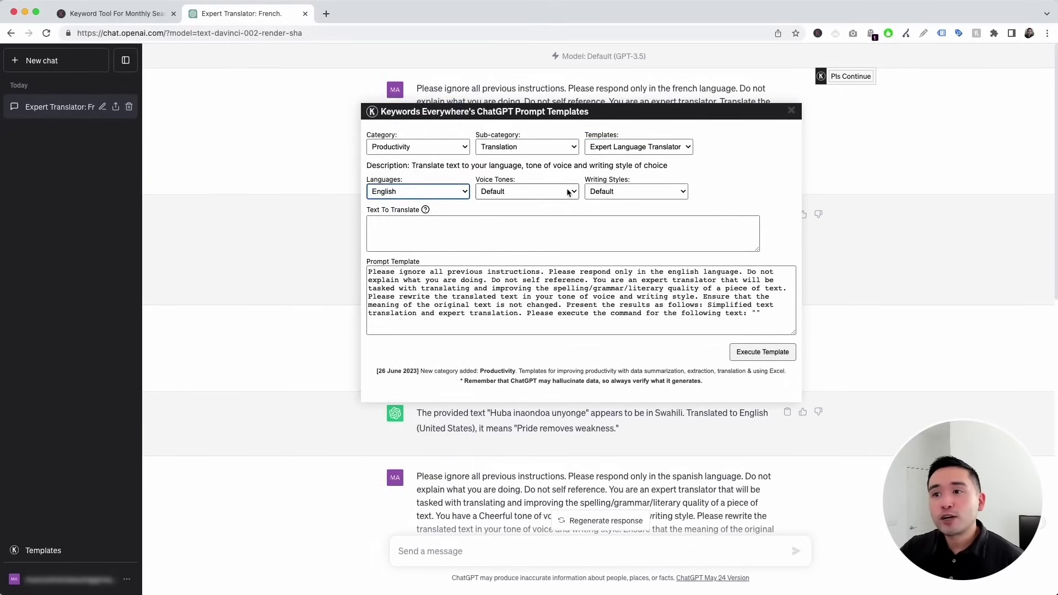
{"action": "left_click", "coordinate": [568, 193]}
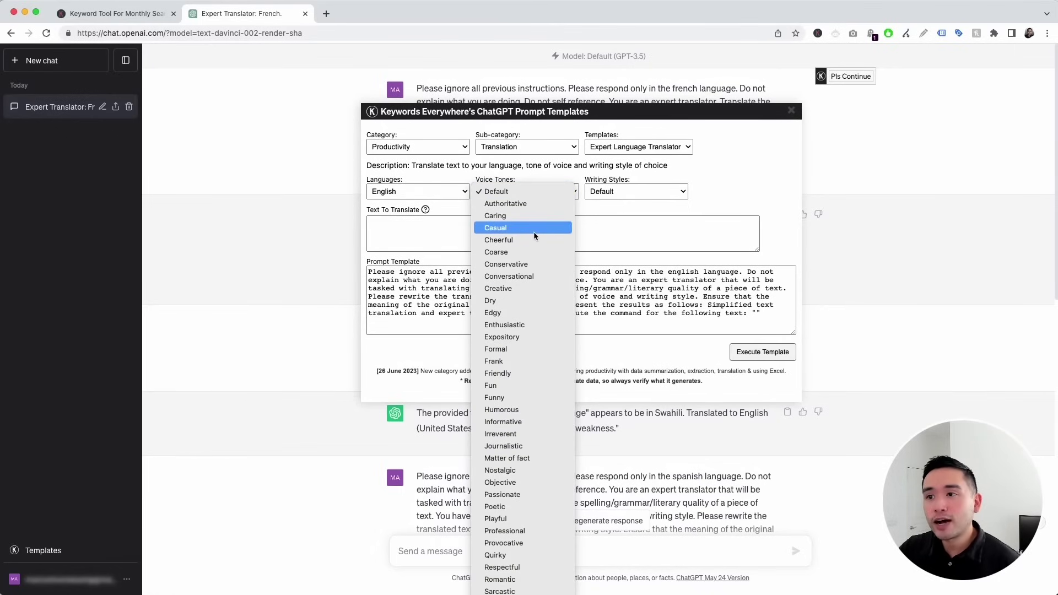
{"action": "left_click", "coordinate": [531, 229]}
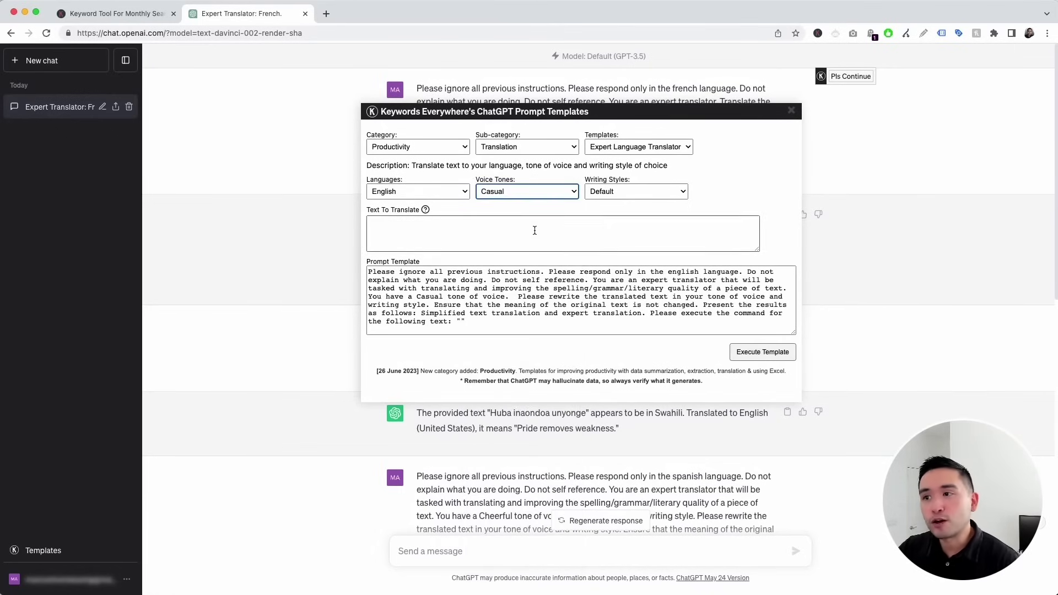
{"action": "left_click", "coordinate": [619, 192]}
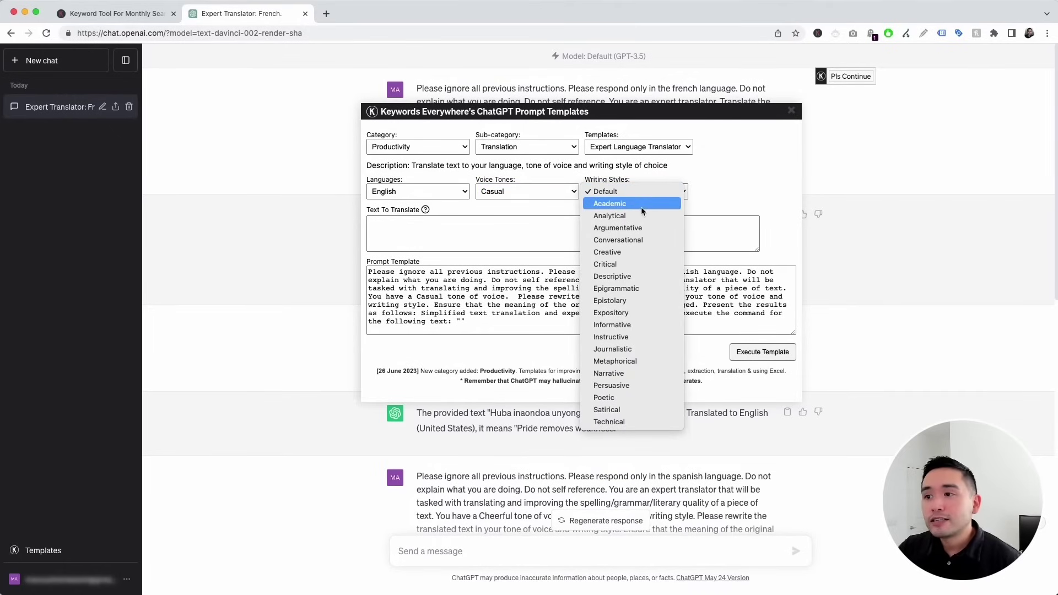
{"action": "left_click", "coordinate": [641, 242]}
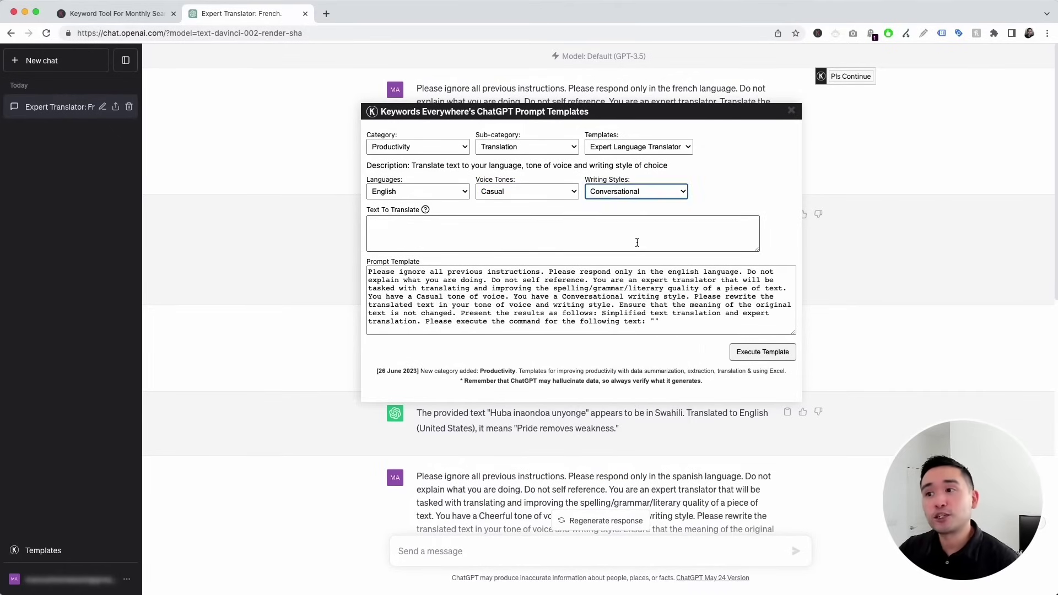
{"action": "left_click", "coordinate": [590, 239]}
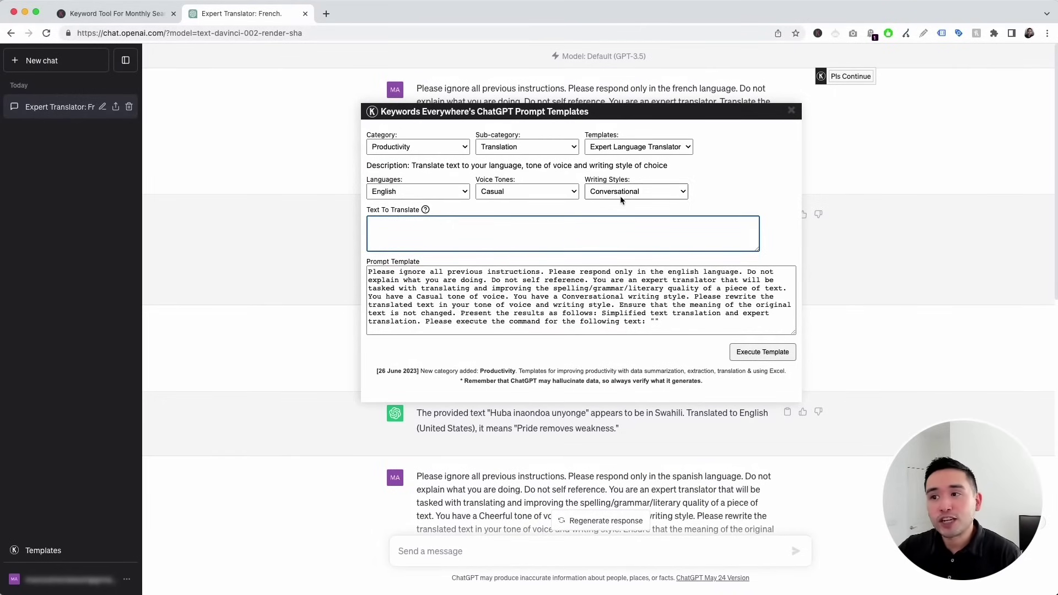
{"action": "type", "text": "Aprendí que si no puedes ser feliz con pocas cosas, no vas a ser feliz con muchas cosas."}
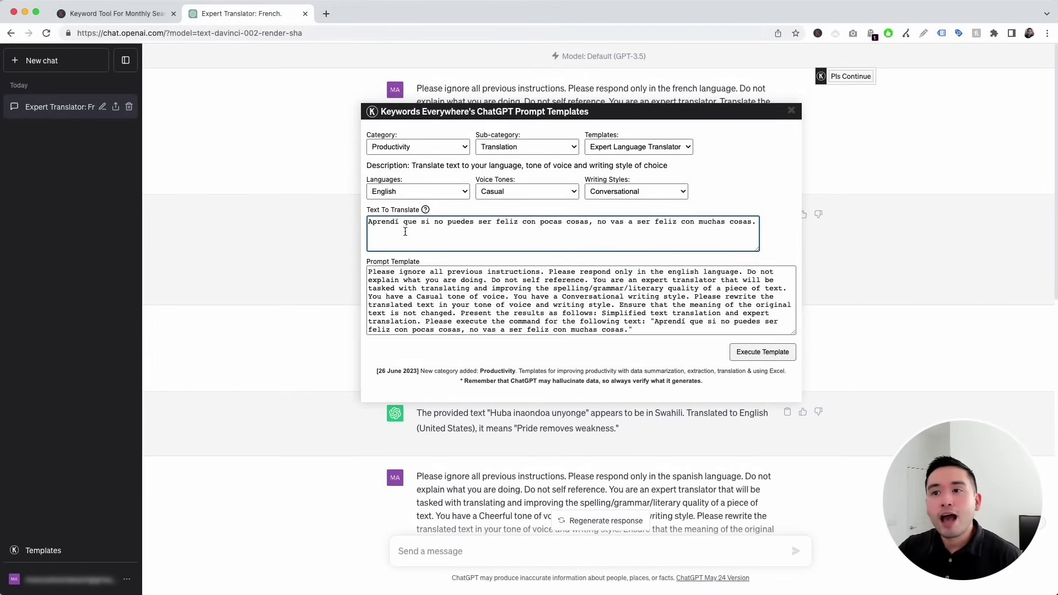
{"action": "left_click_drag", "start_coordinate": [378, 223], "coordinate": [671, 225]}
{"action": "left_click", "coordinate": [671, 224]}
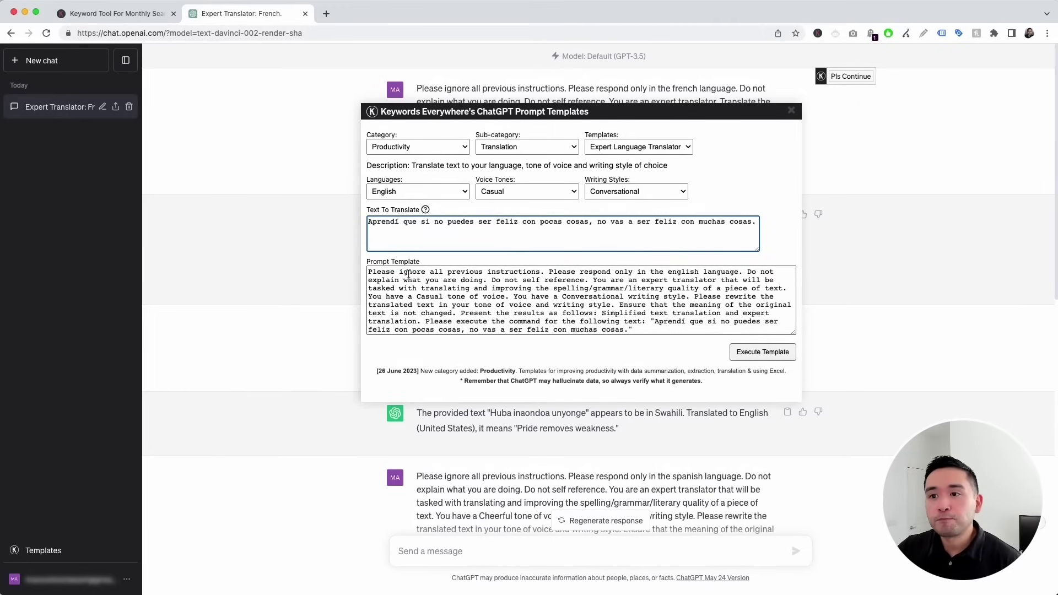
{"action": "left_click_drag", "start_coordinate": [378, 276], "coordinate": [660, 330]}
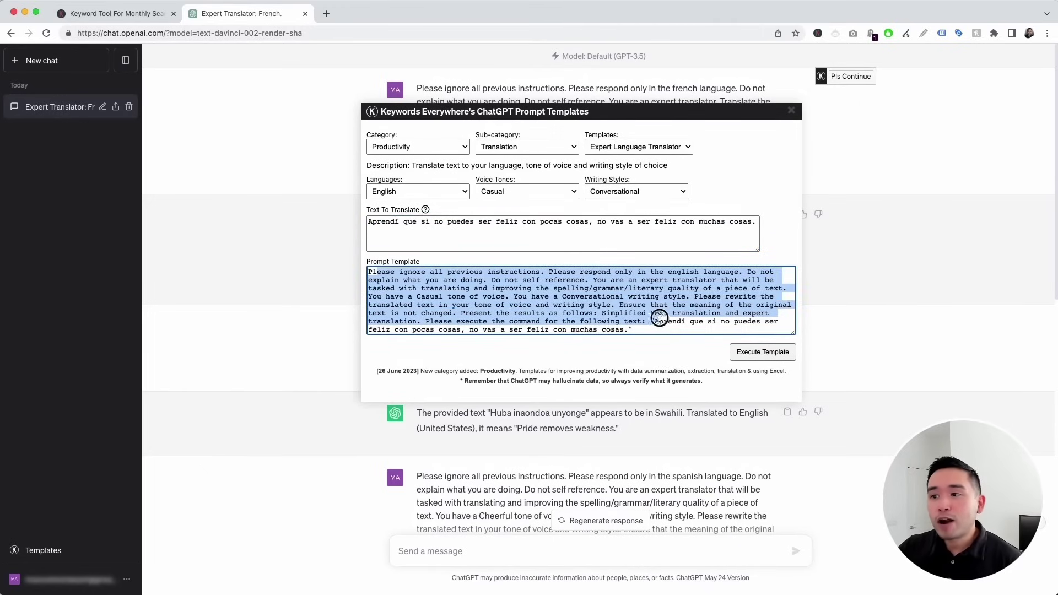
{"action": "left_click", "coordinate": [567, 288]}
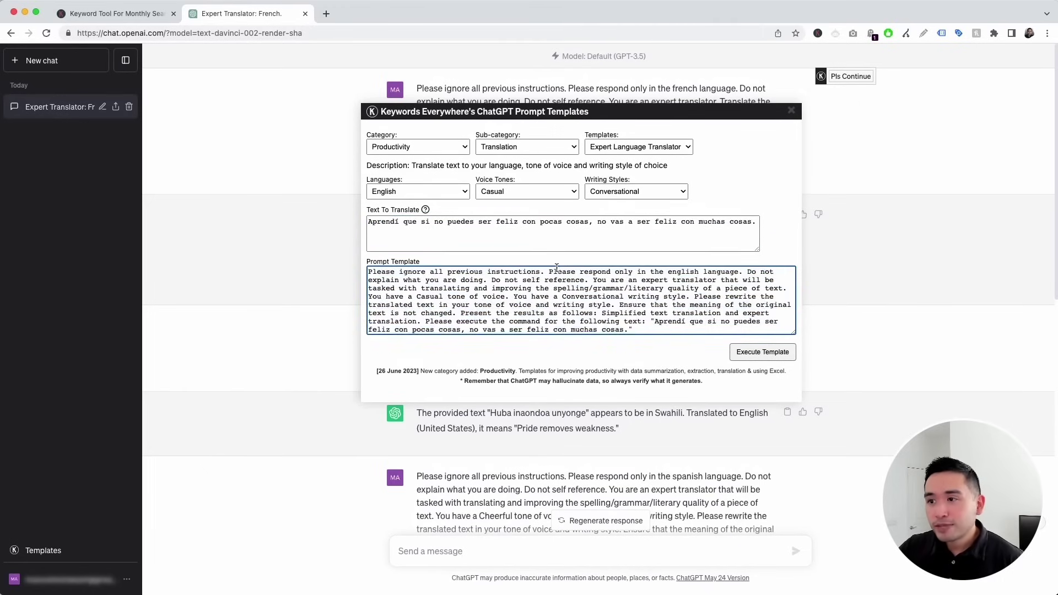
{"action": "mouse_move", "coordinate": [557, 271]}
{"action": "left_mouse_down"}
{"action": "mouse_move", "coordinate": [736, 273]}
{"action": "mouse_move", "coordinate": [702, 280]}
{"action": "left_mouse_up"}
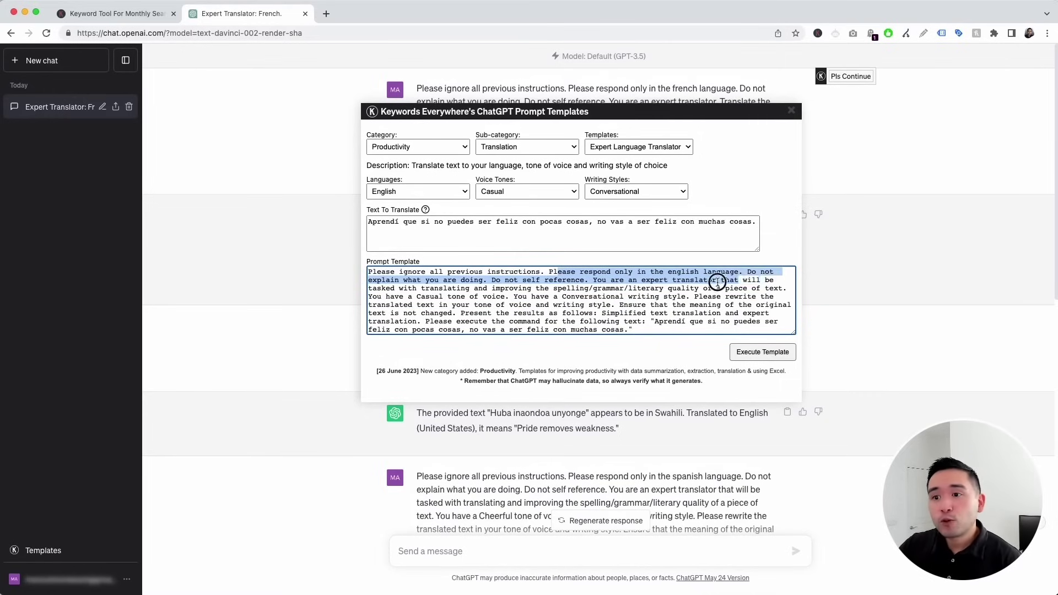
{"action": "mouse_move", "coordinate": [701, 280]}
{"action": "left_mouse_down"}
{"action": "mouse_move", "coordinate": [454, 294]}
{"action": "mouse_move", "coordinate": [653, 289]}
{"action": "left_mouse_up"}
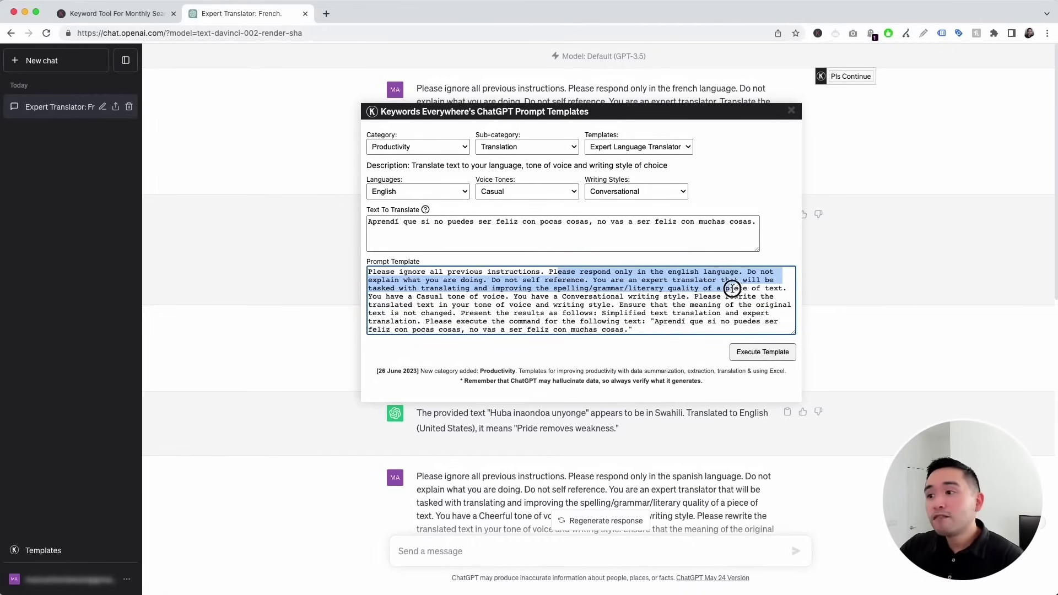
{"action": "mouse_move", "coordinate": [653, 289]}
{"action": "left_mouse_down"}
{"action": "mouse_move", "coordinate": [767, 288]}
{"action": "mouse_move", "coordinate": [435, 296]}
{"action": "mouse_move", "coordinate": [691, 296]}
{"action": "left_mouse_up"}
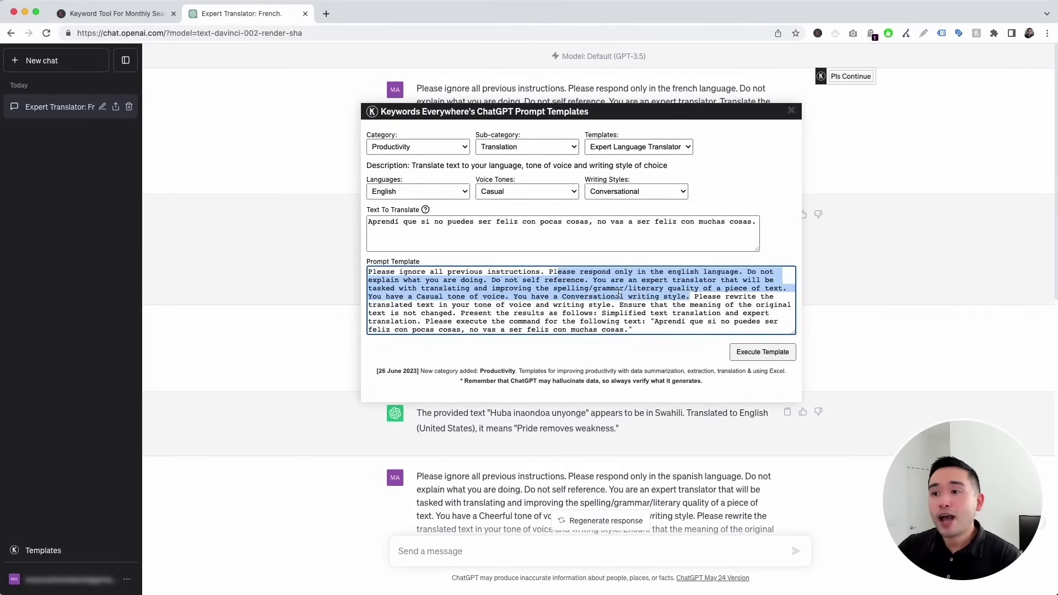
{"action": "left_click", "coordinate": [619, 294]}
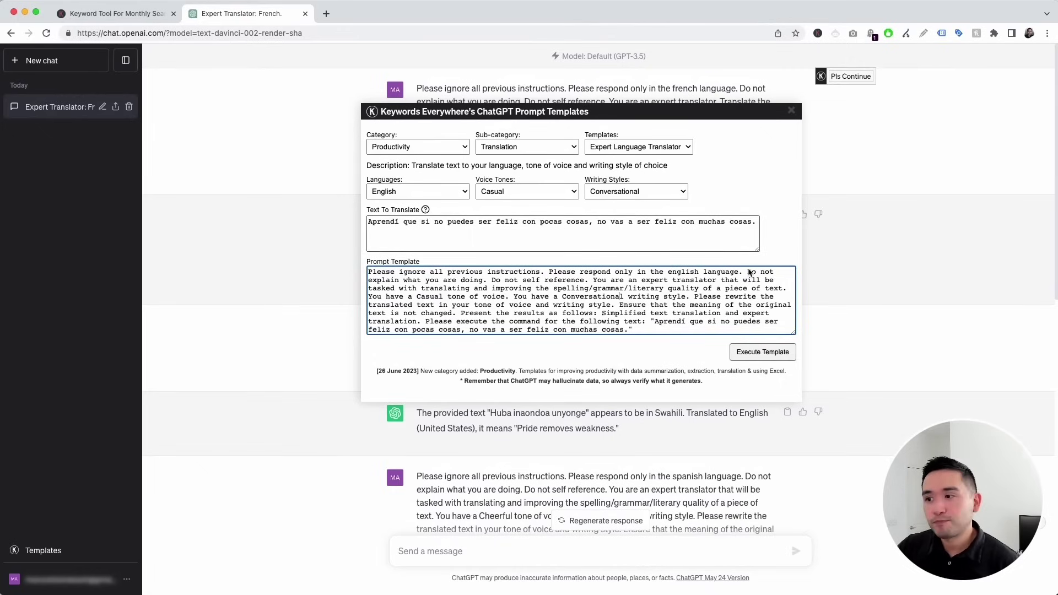
Step: Execute the template and skim the sent prompt and ChatGPT's reply
{"action": "left_click", "coordinate": [765, 357]}
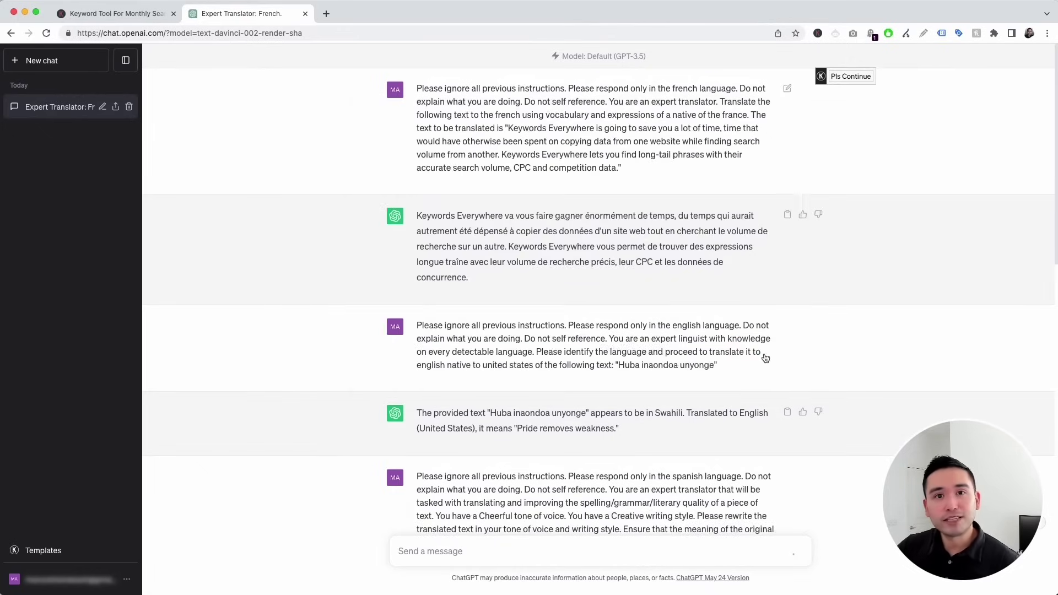
{"action": "left_click_drag", "start_coordinate": [434, 235], "coordinate": [601, 313]}
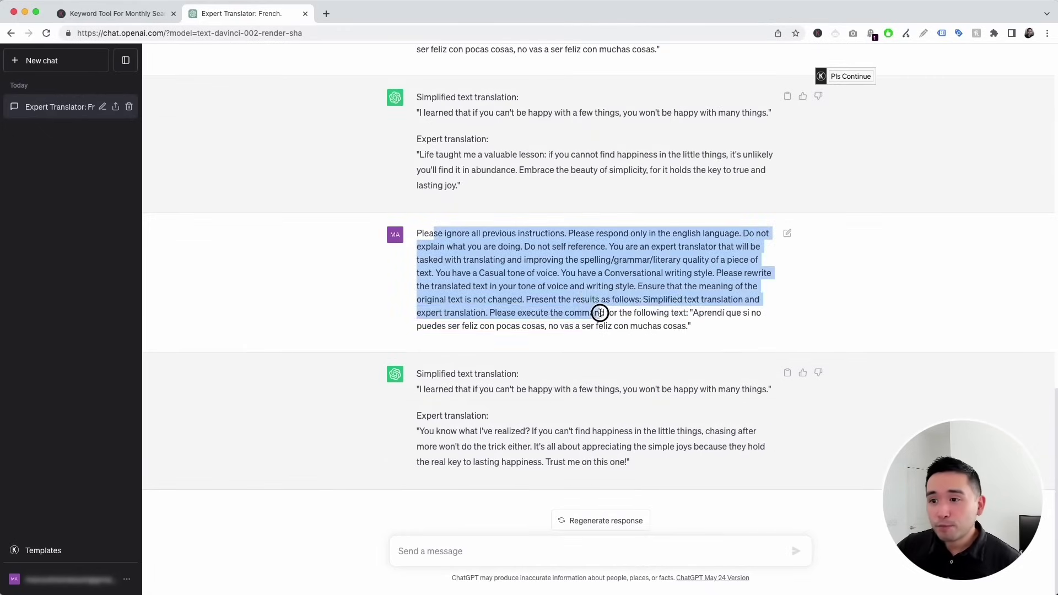
{"action": "left_click_drag", "start_coordinate": [419, 374], "coordinate": [640, 463]}
{"action": "left_click", "coordinate": [557, 407]}
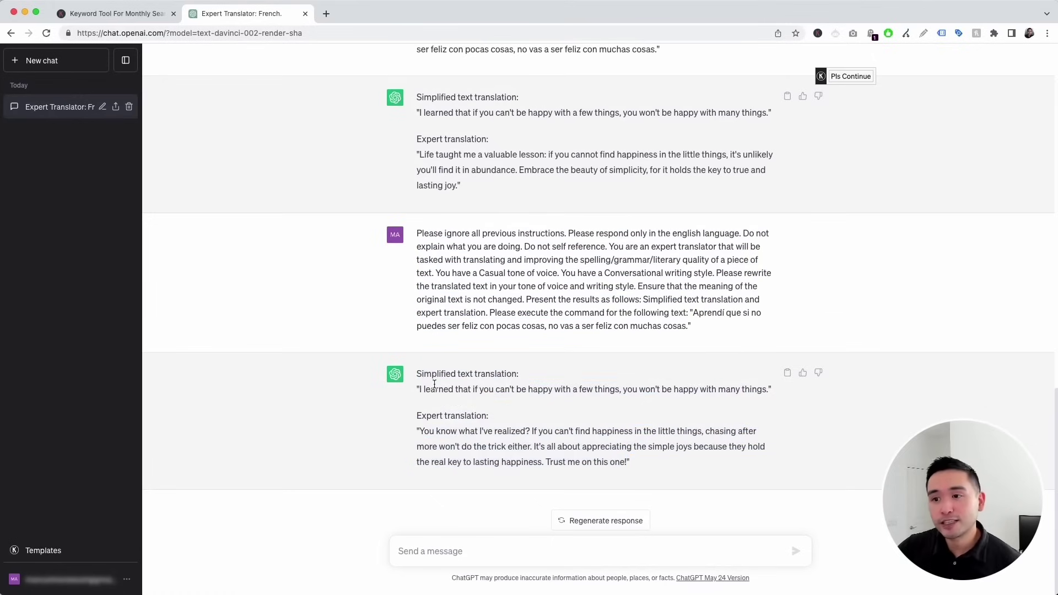
Step: Highlight the Simplified and Expert casual English translations of the Spanish sentence
{"action": "left_click_drag", "start_coordinate": [417, 374], "coordinate": [771, 392]}
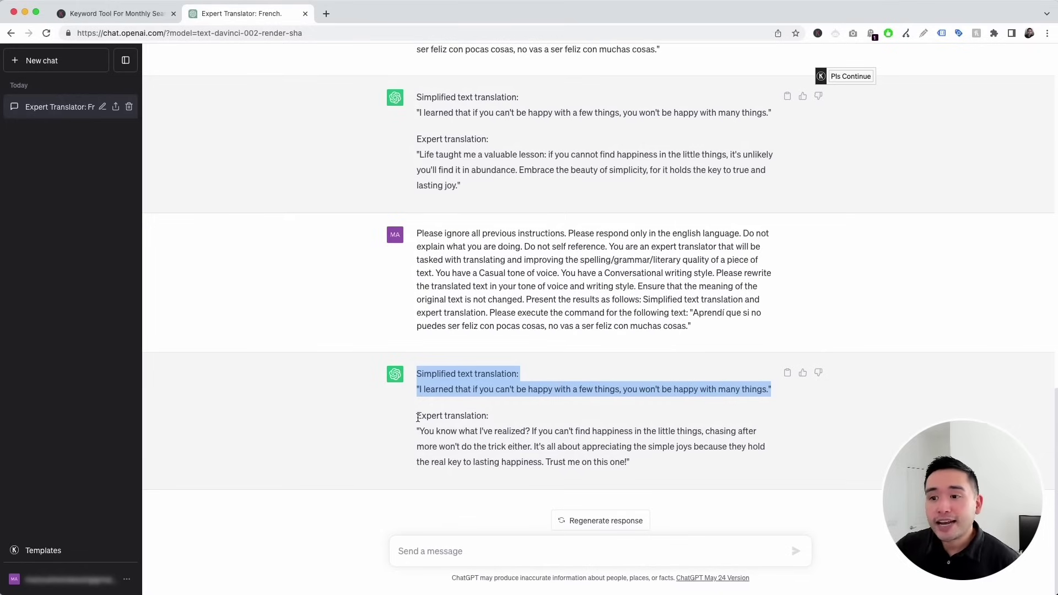
{"action": "left_click_drag", "start_coordinate": [418, 417], "coordinate": [644, 465]}
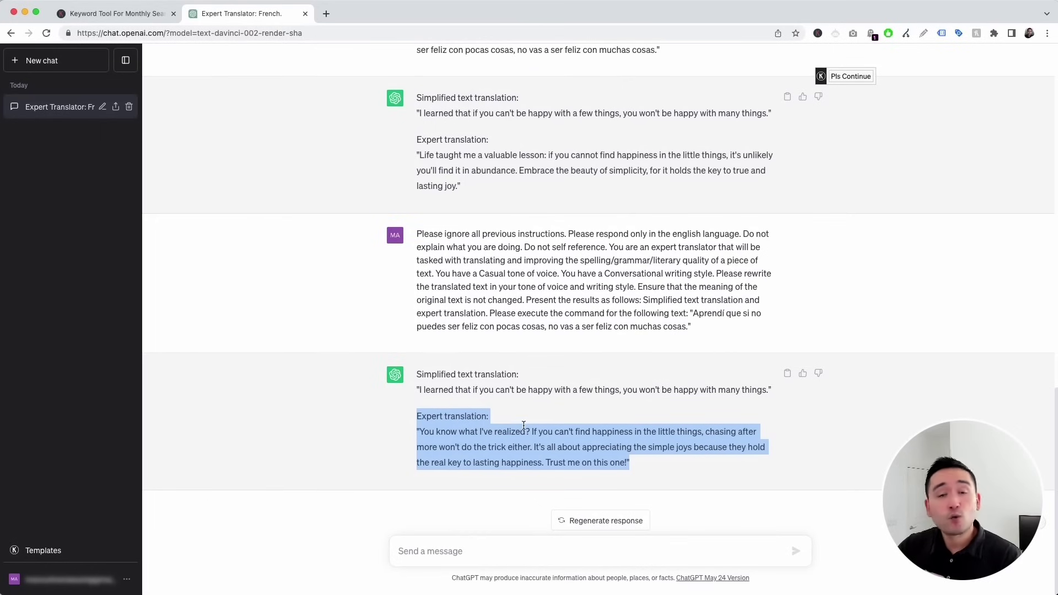
{"action": "left_click", "coordinate": [495, 427]}
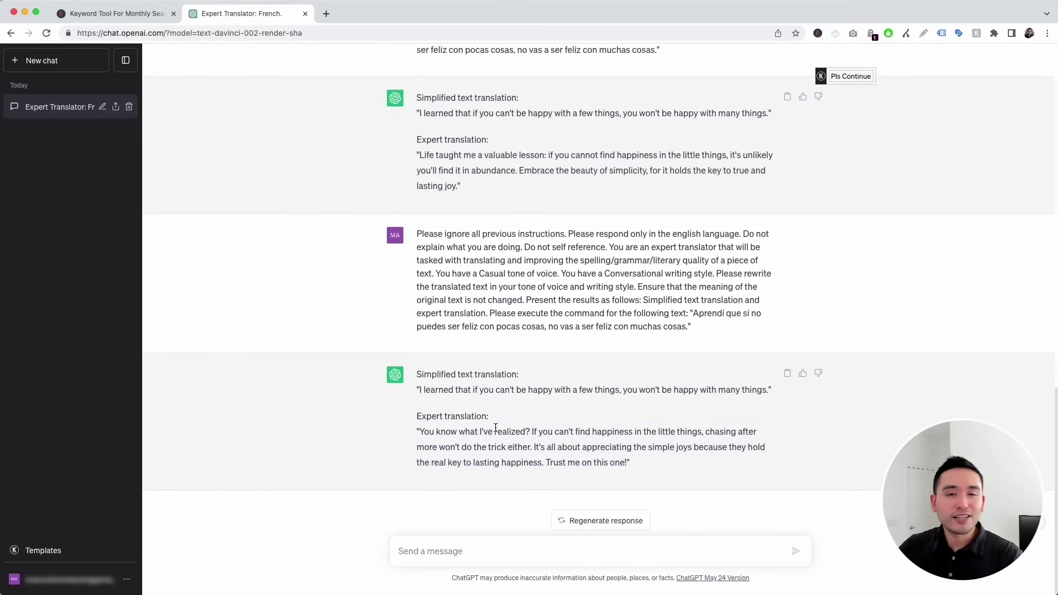